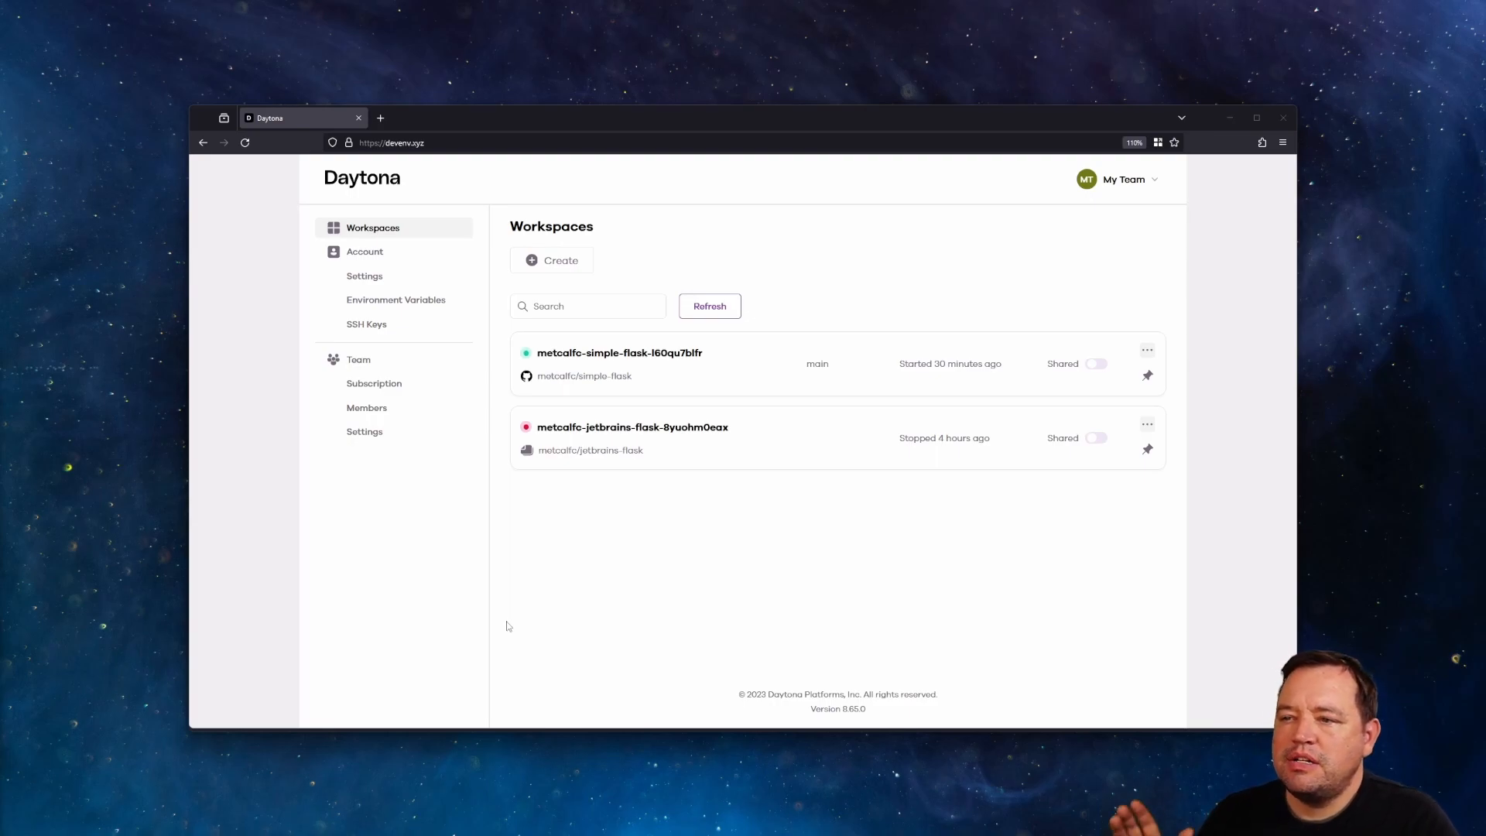
Step: Reload the workspace list to show simple-flask running for 34 minutes
click(731, 311)
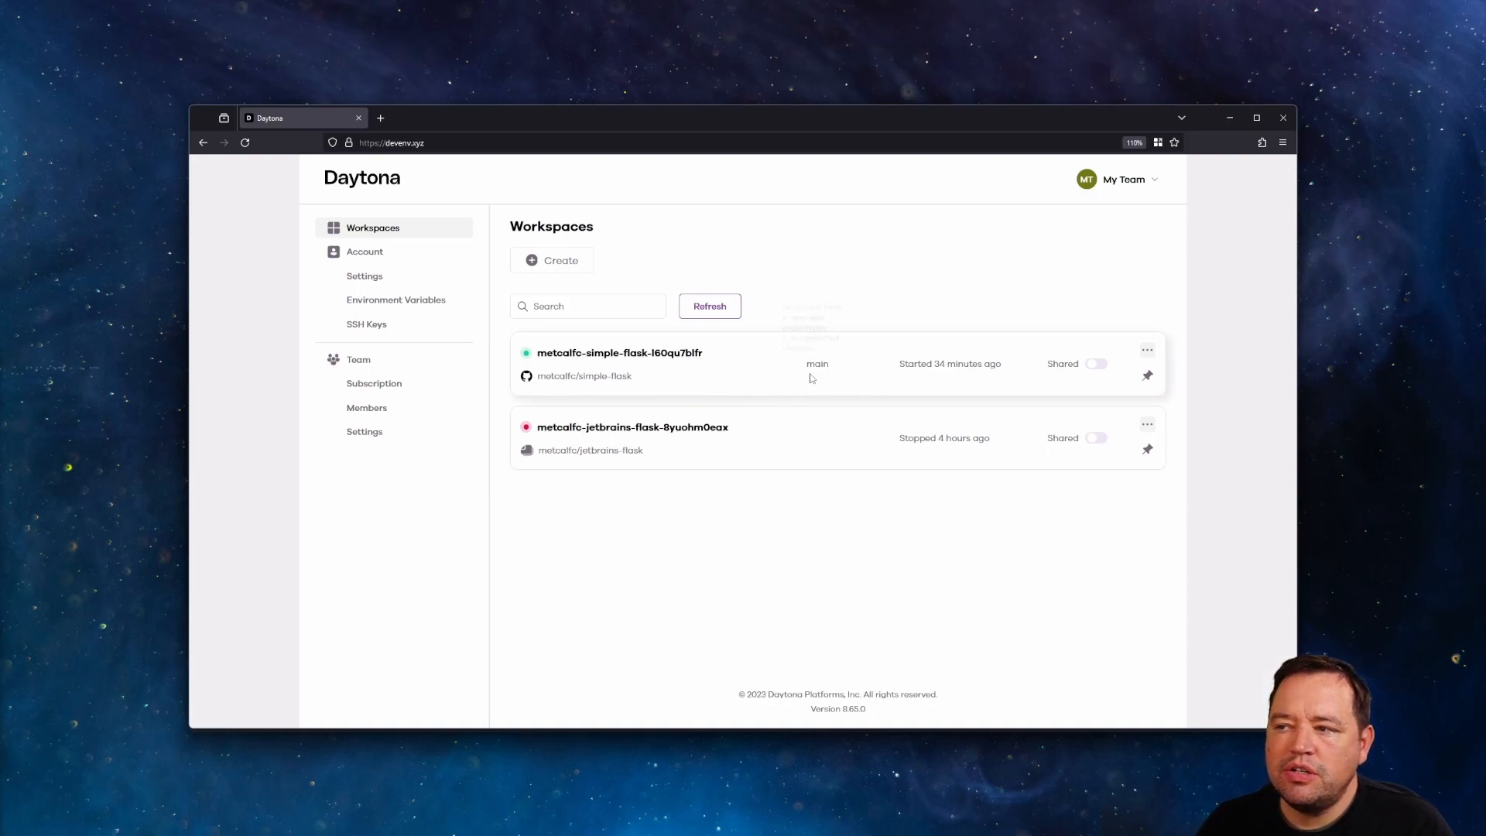
Step: In the simple-flask workspace, change app.py's greeting to 'Hello Youtube!' and save
click(647, 357)
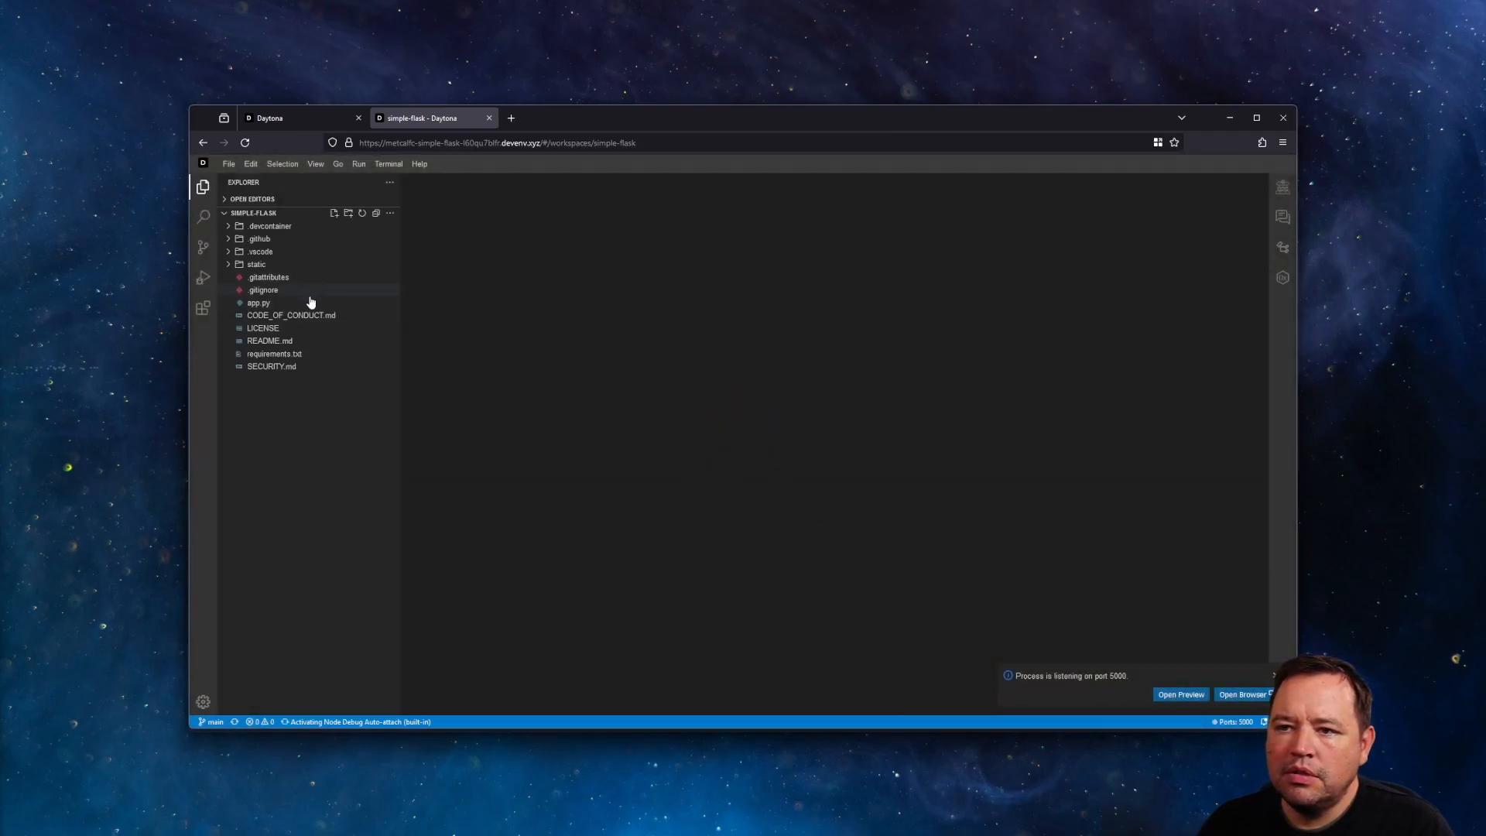
click(255, 305)
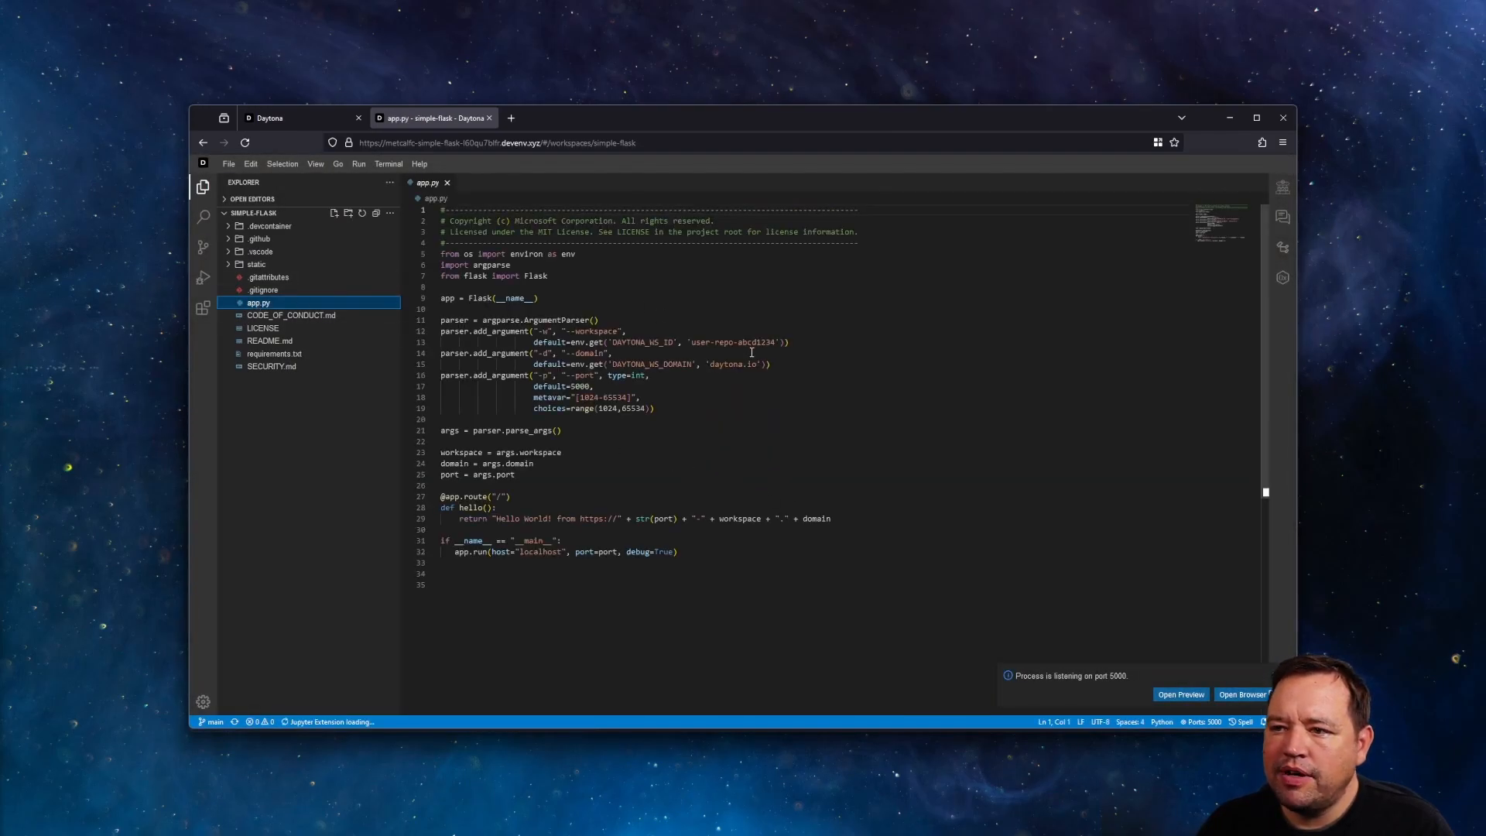
scroll(657, 476, down, 1)
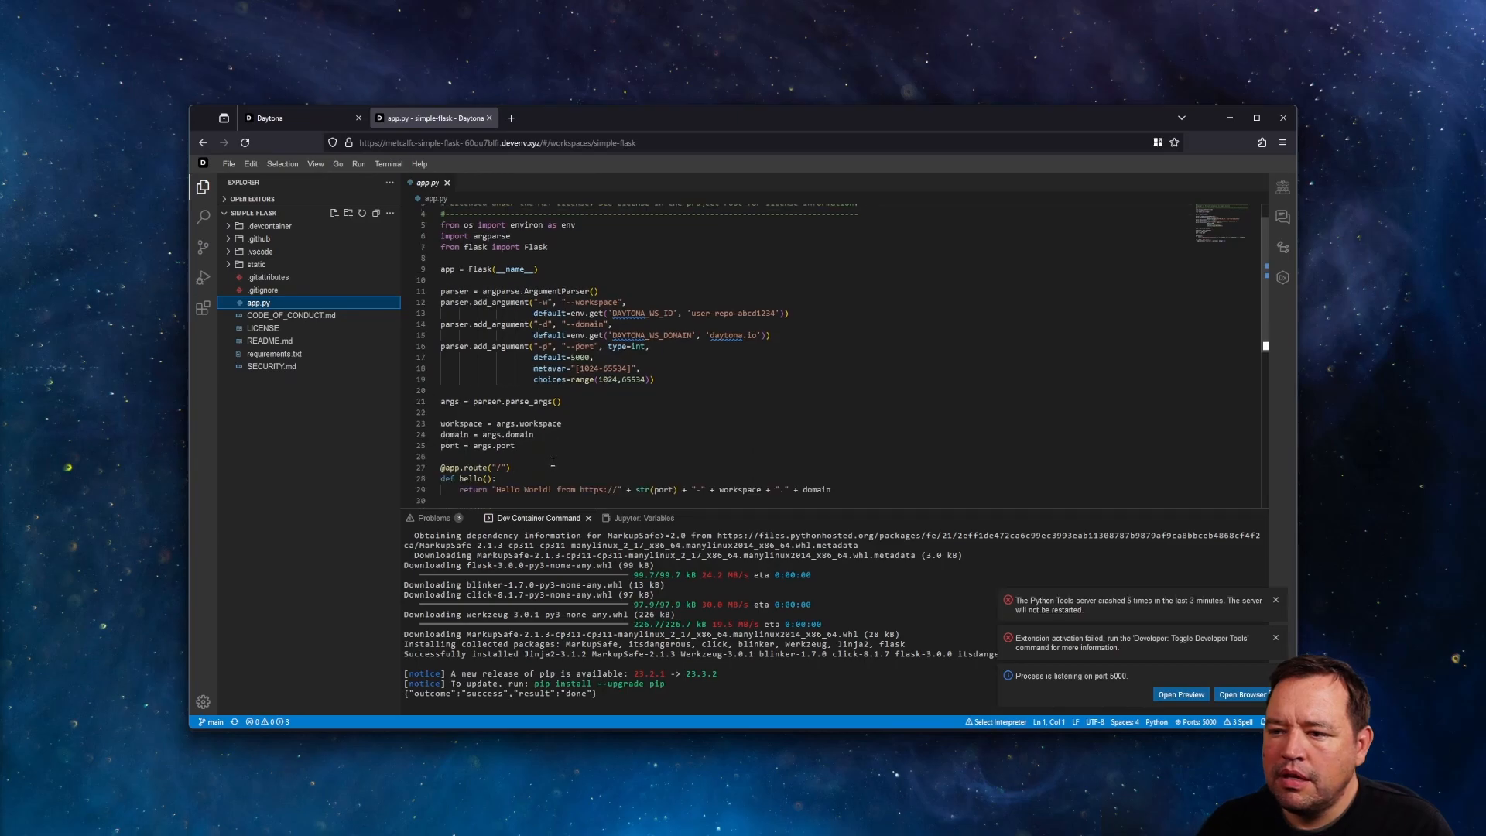
double_click(539, 489)
text(Youtube)
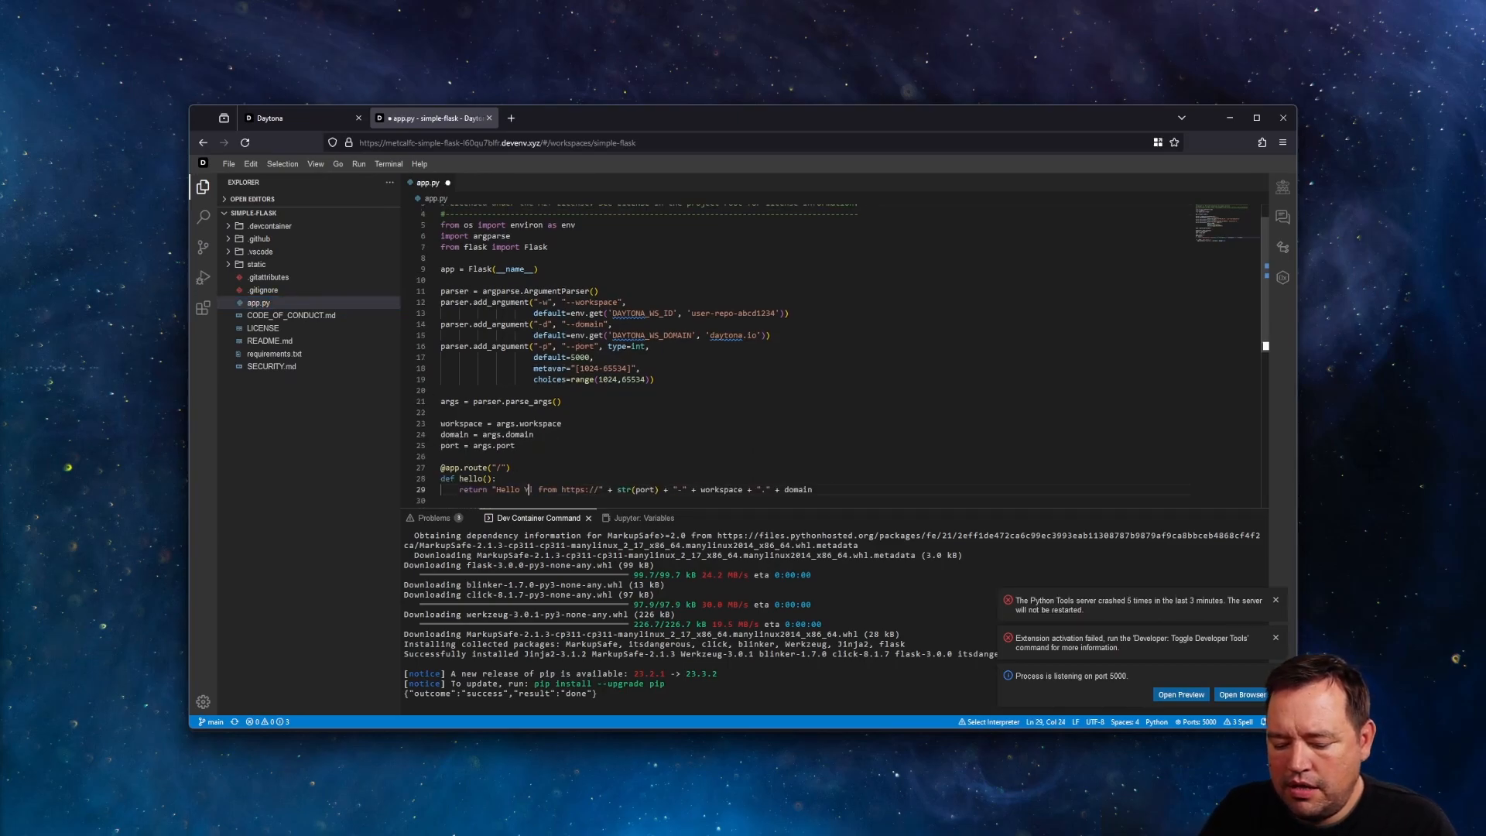
key(ctrl+s)
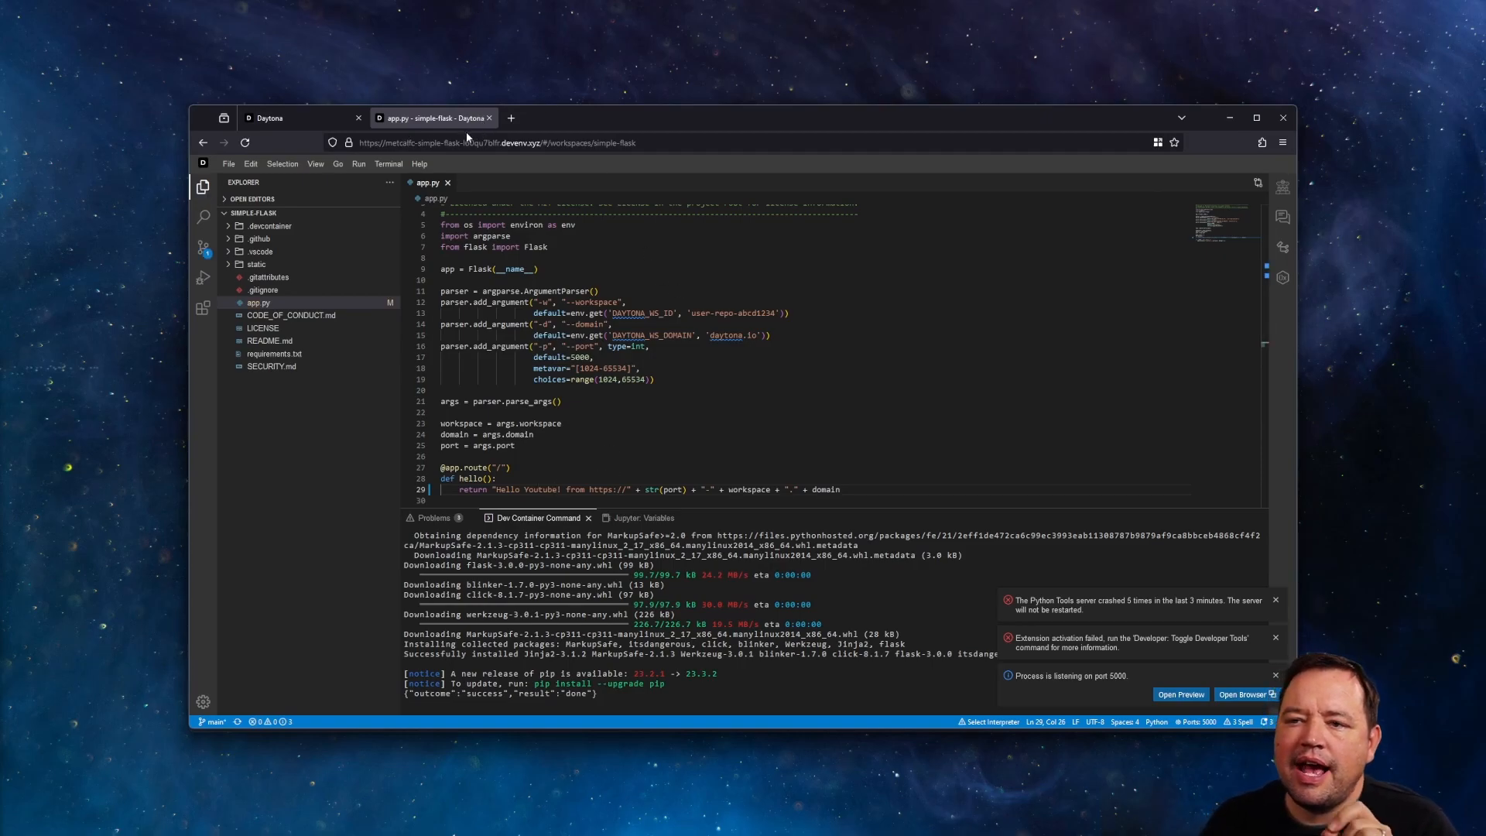
Step: Check the dashboard, return to app.py, then close the workspace editor
click(310, 119)
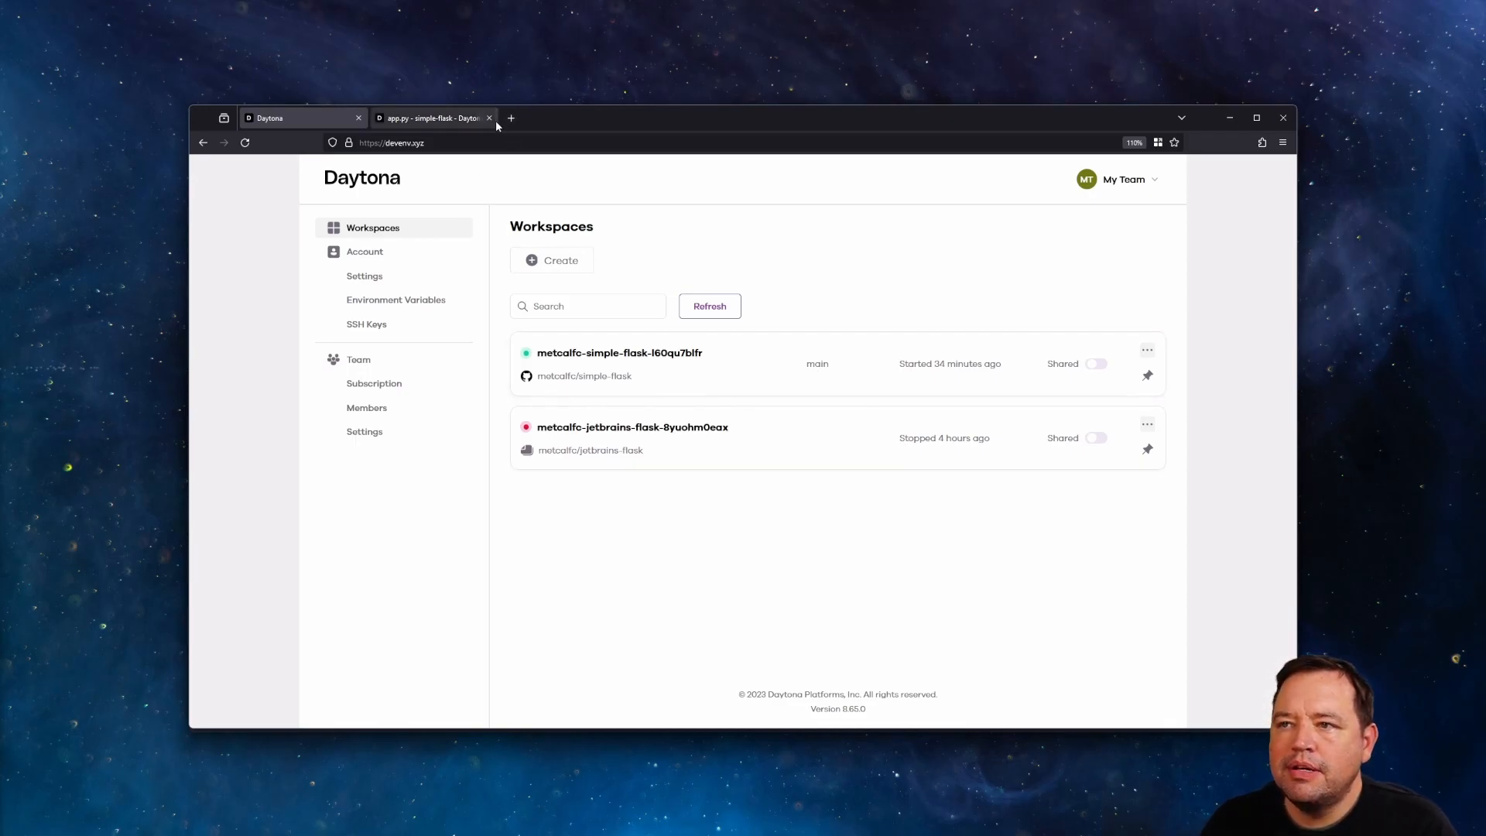
click(438, 123)
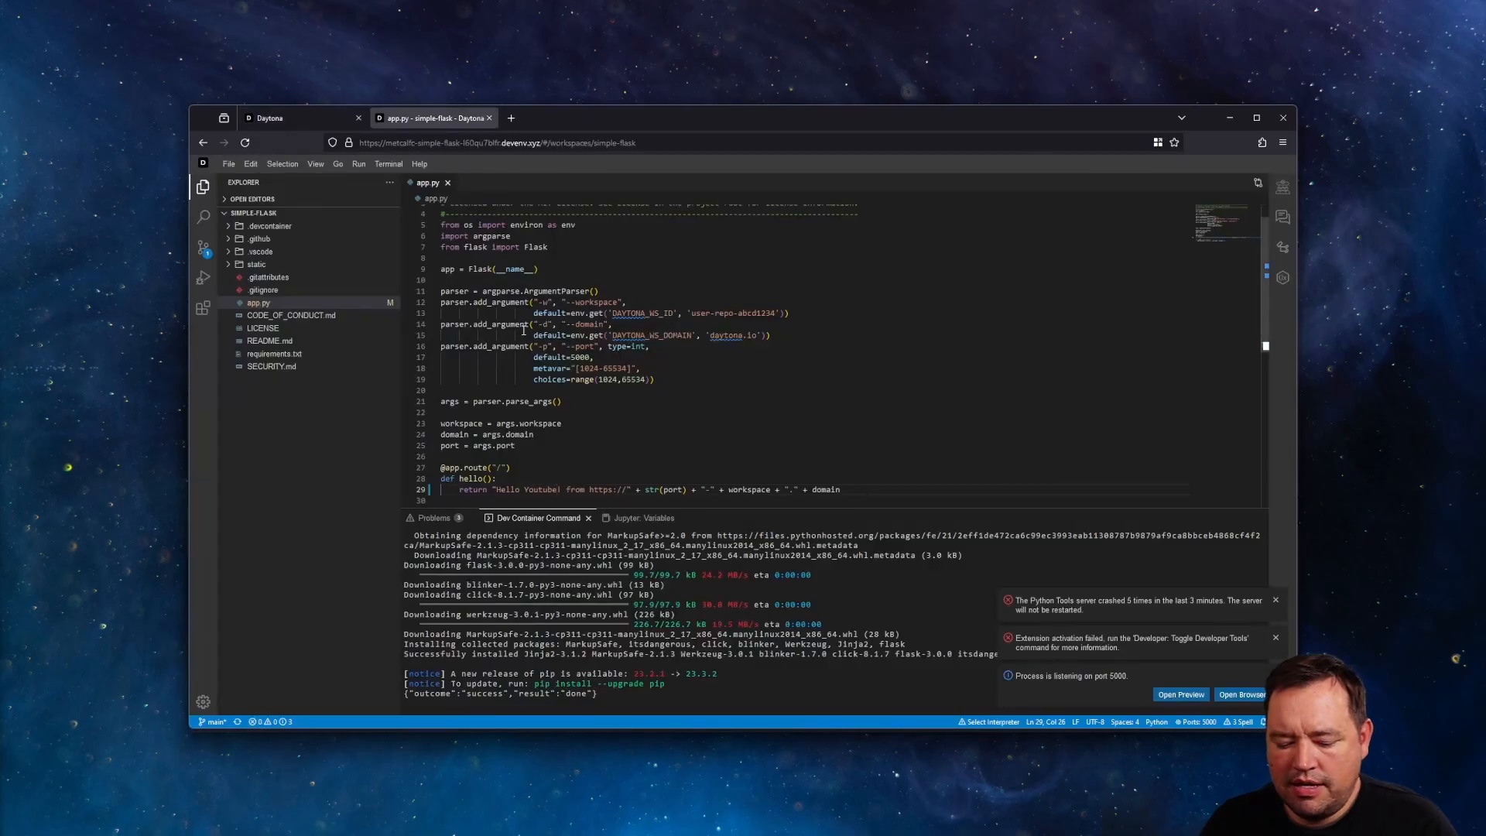
drag(701, 375, 533, 357)
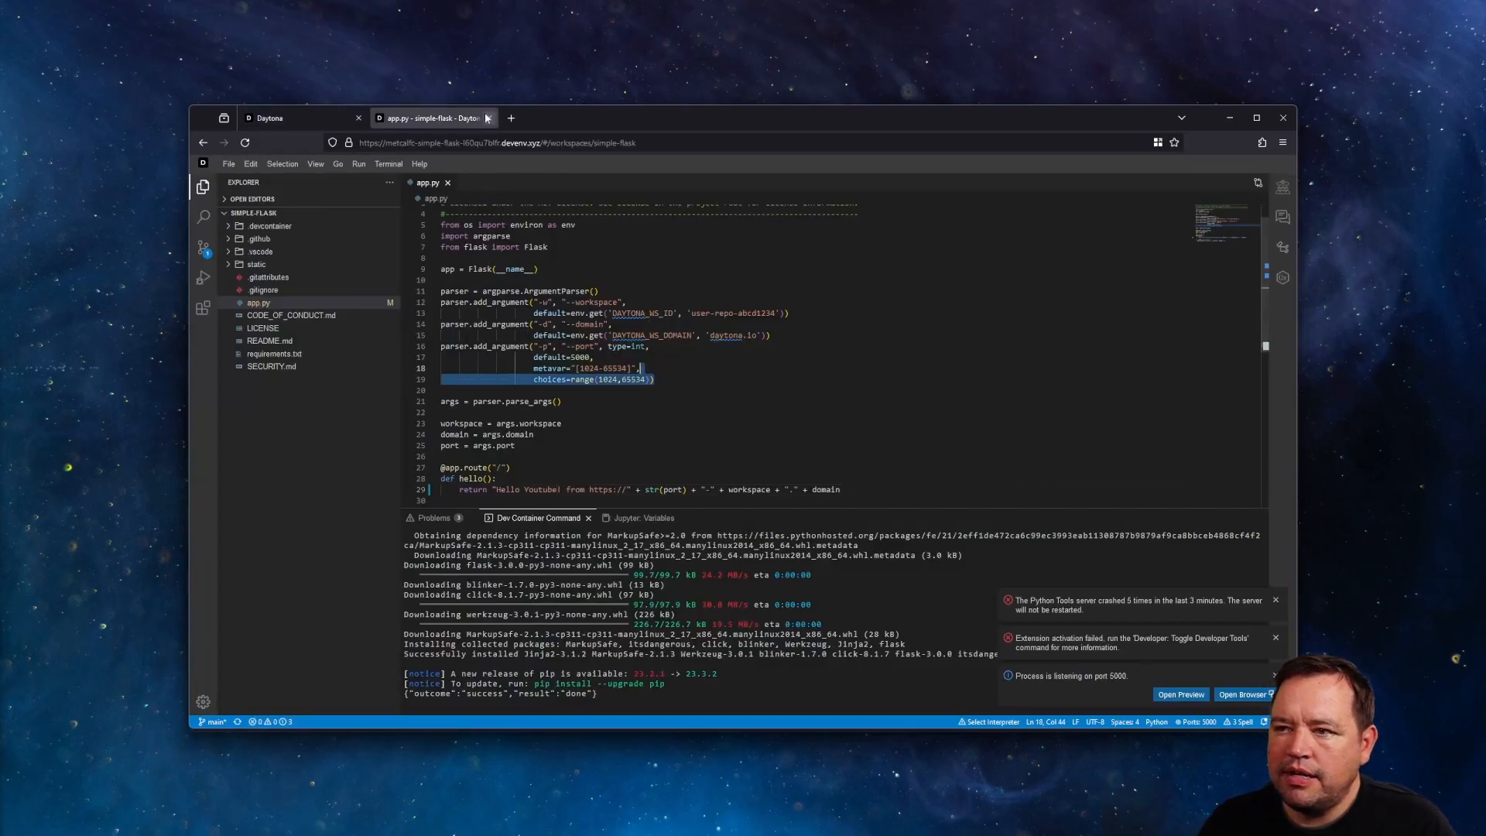
click(489, 118)
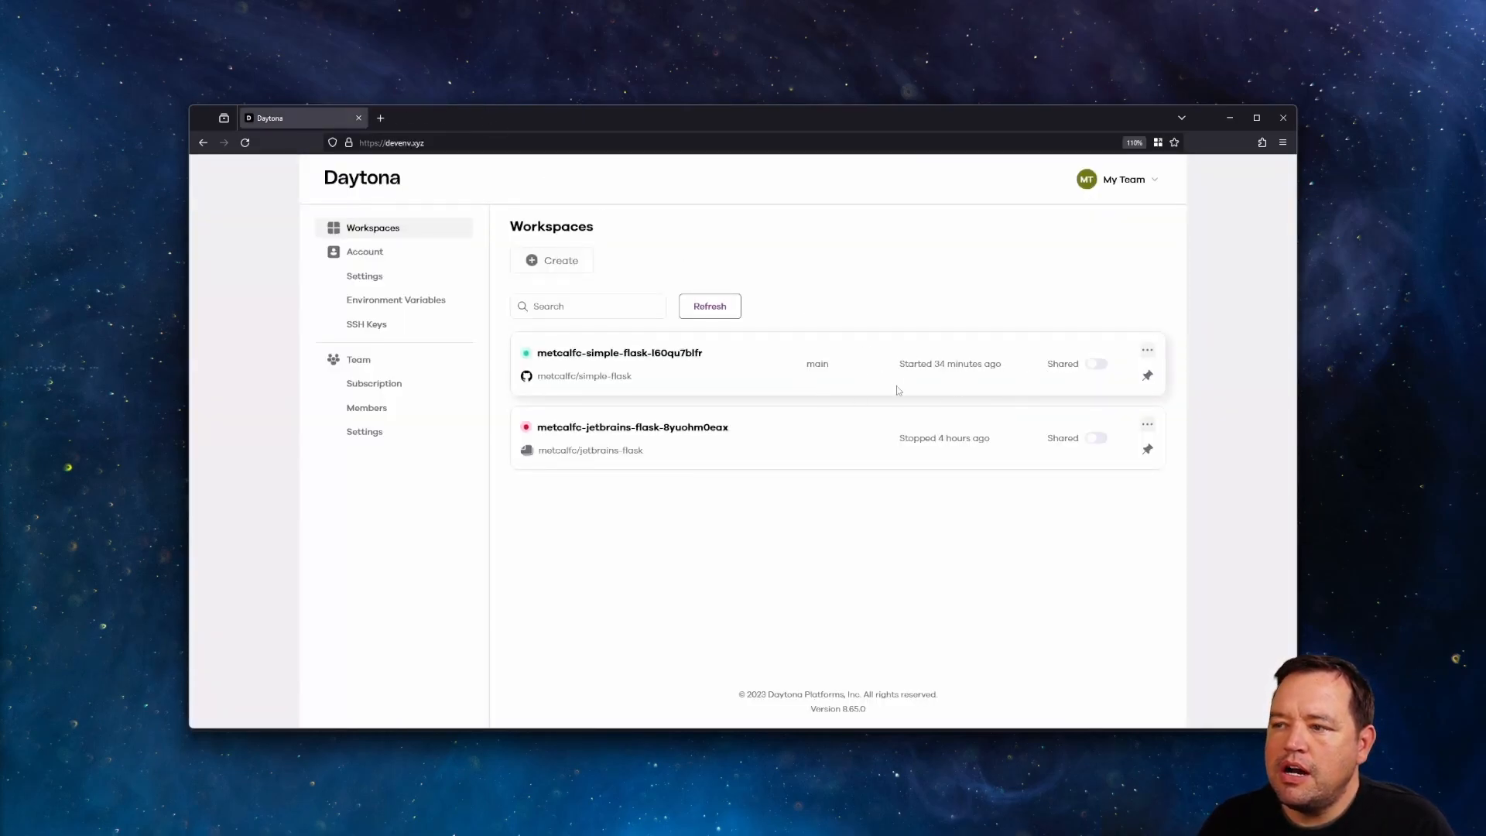
mouse_move(828, 372)
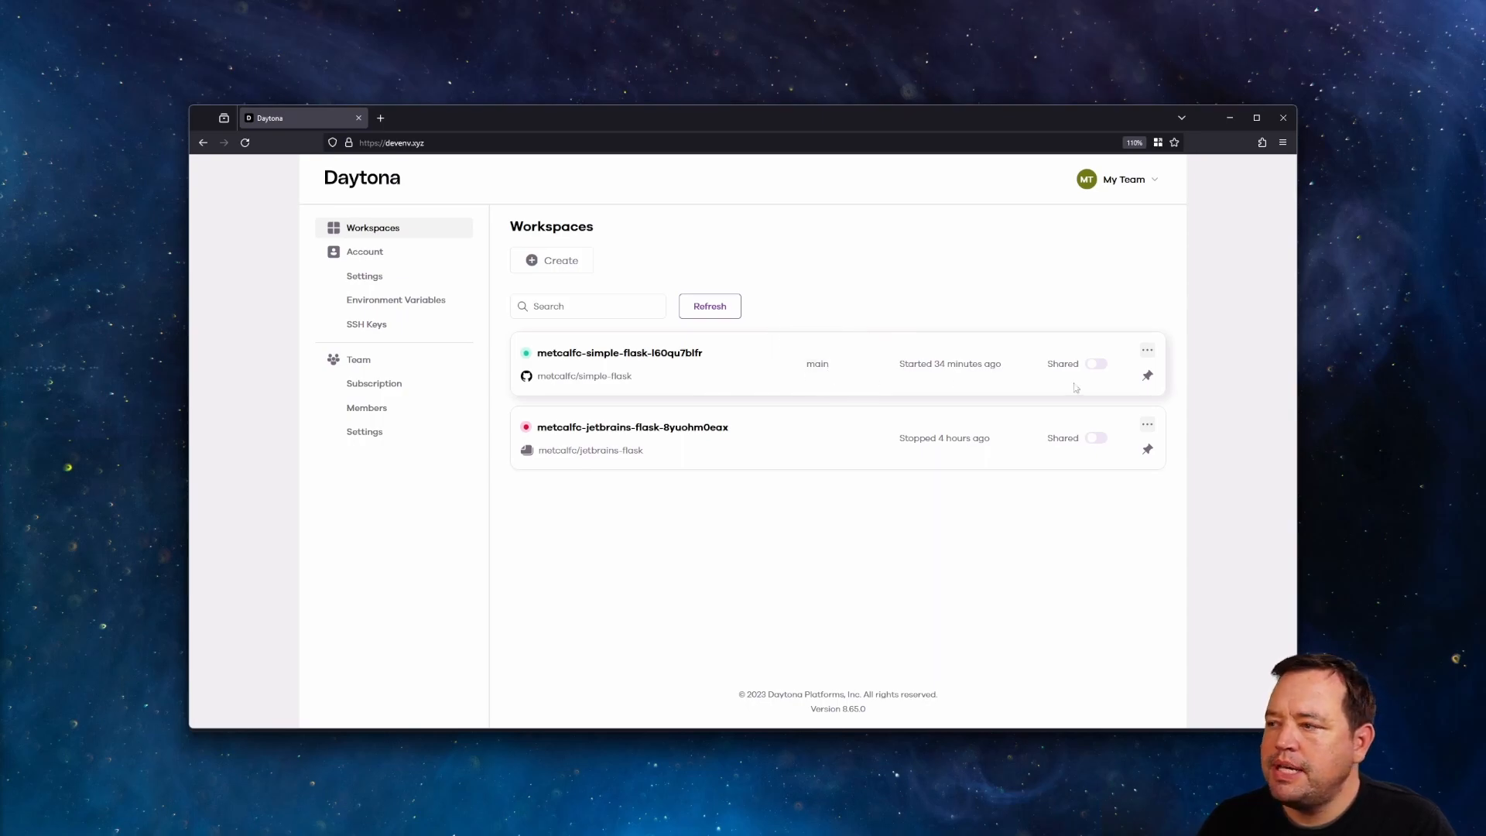
mouse_move(1101, 368)
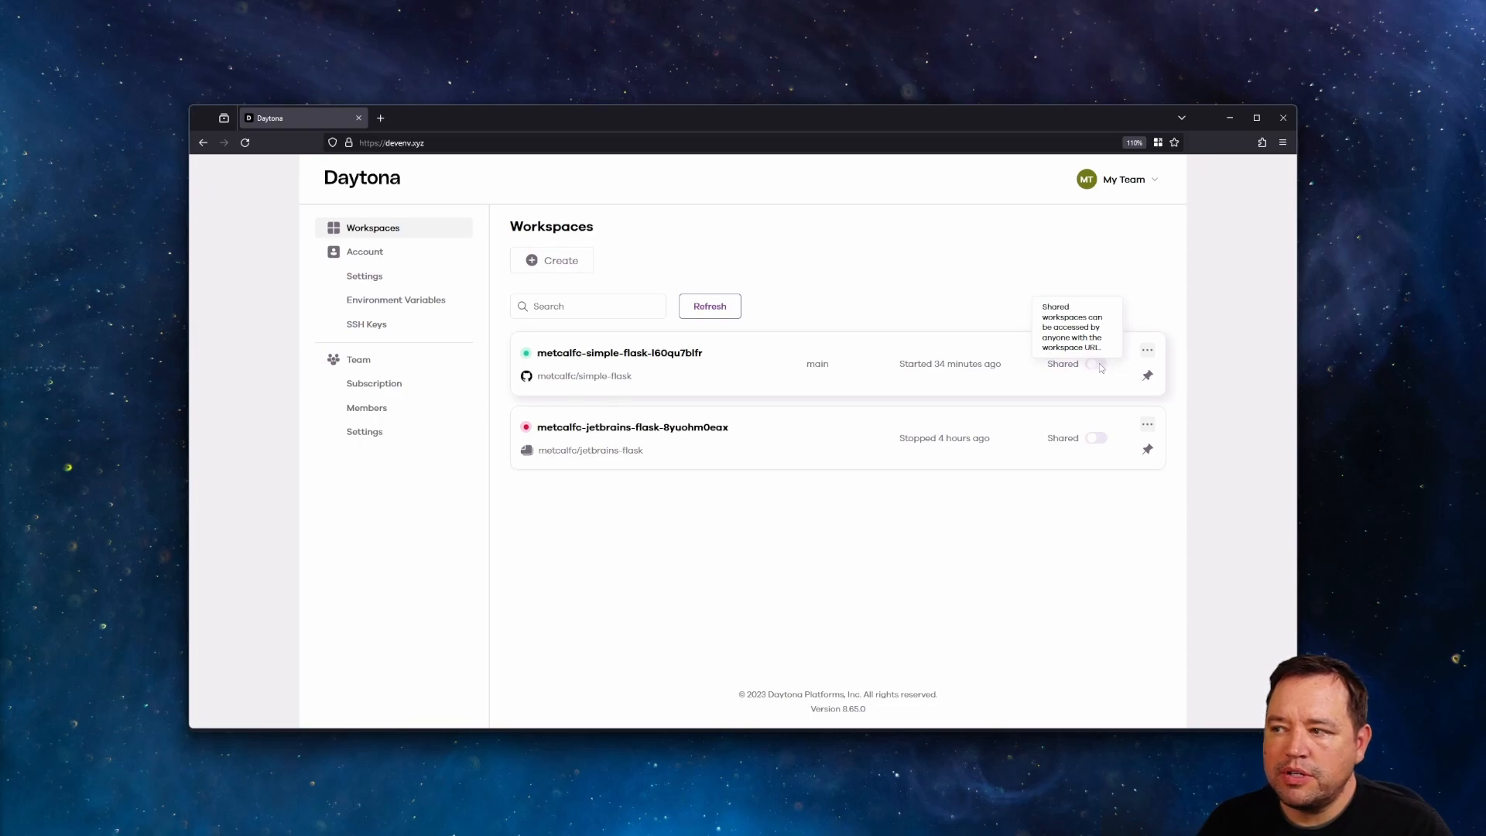
click(1099, 363)
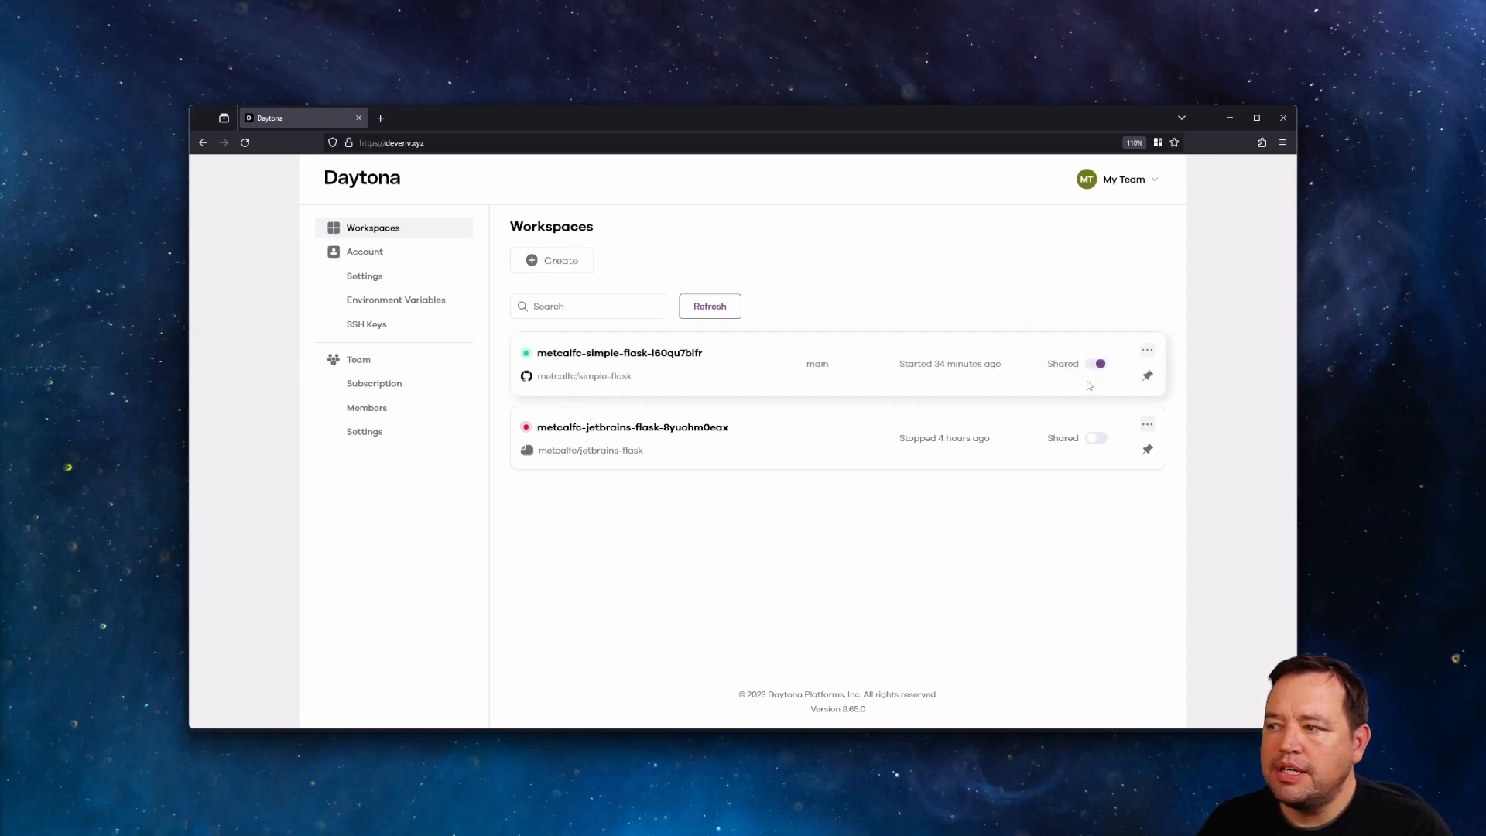
click(1147, 351)
click(1018, 379)
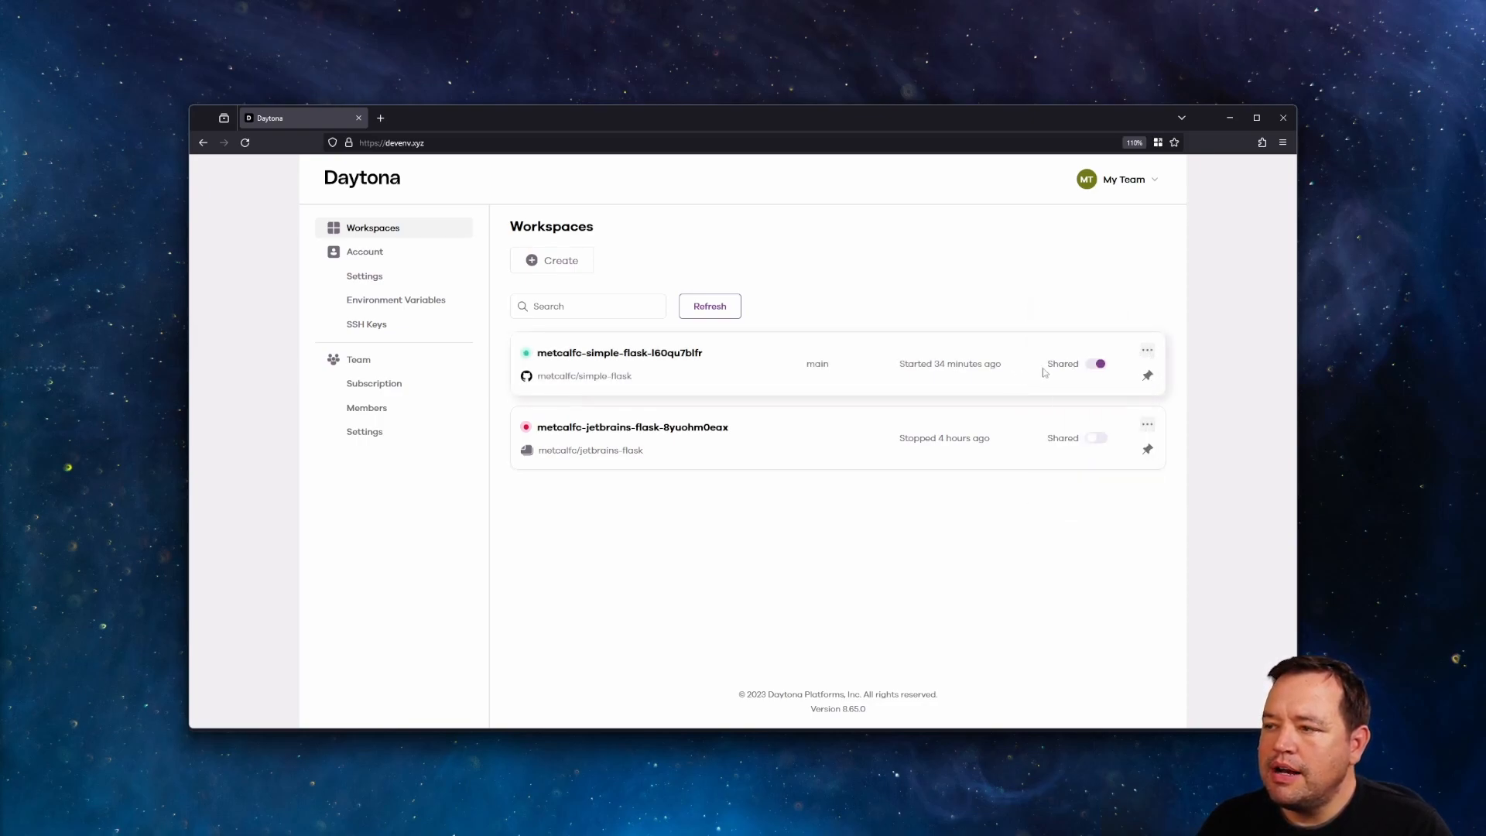
mouse_move(1066, 370)
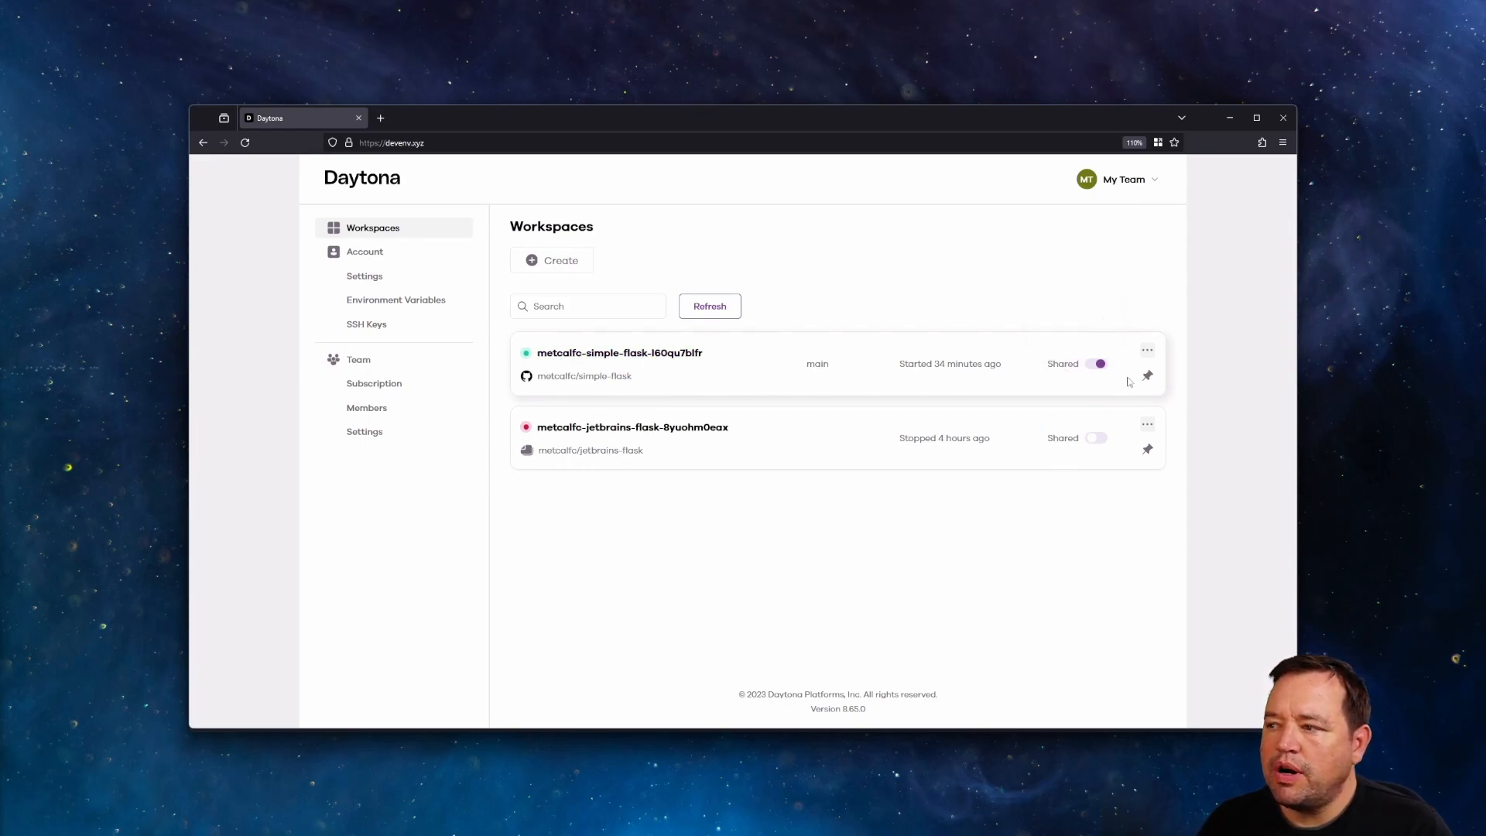
click(1093, 365)
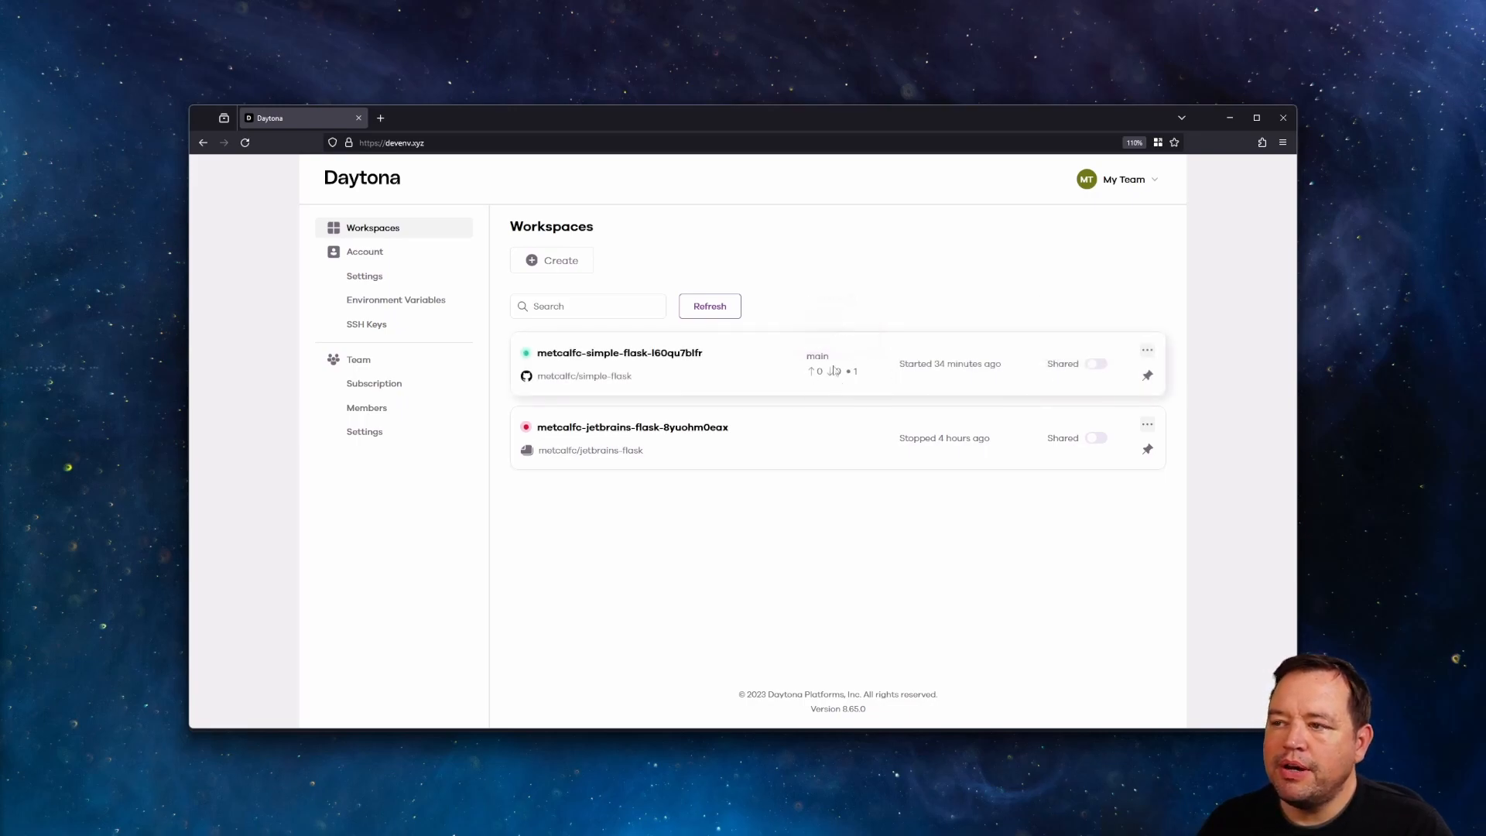
mouse_move(849, 381)
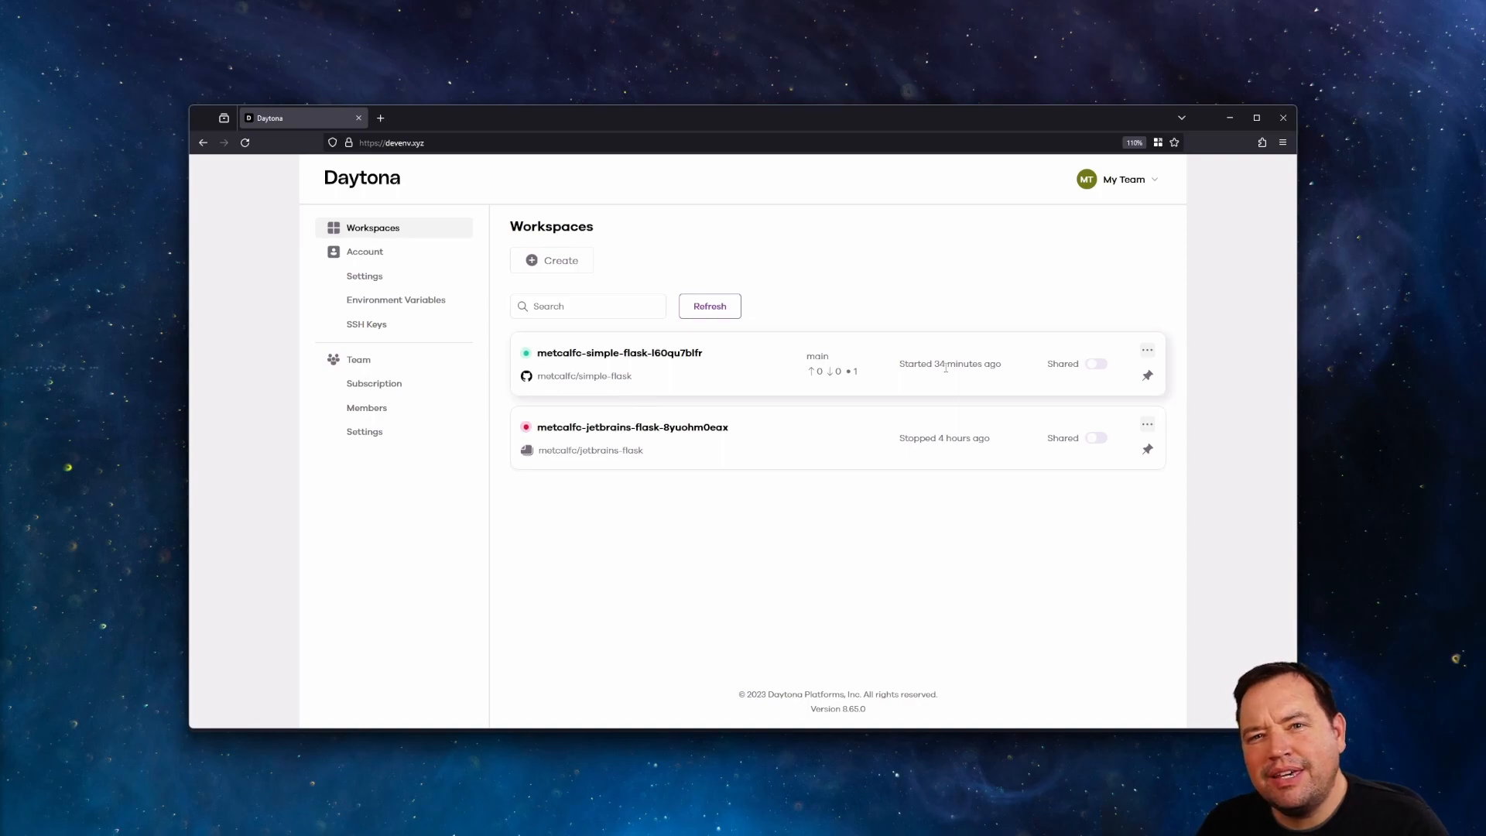
mouse_move(1149, 379)
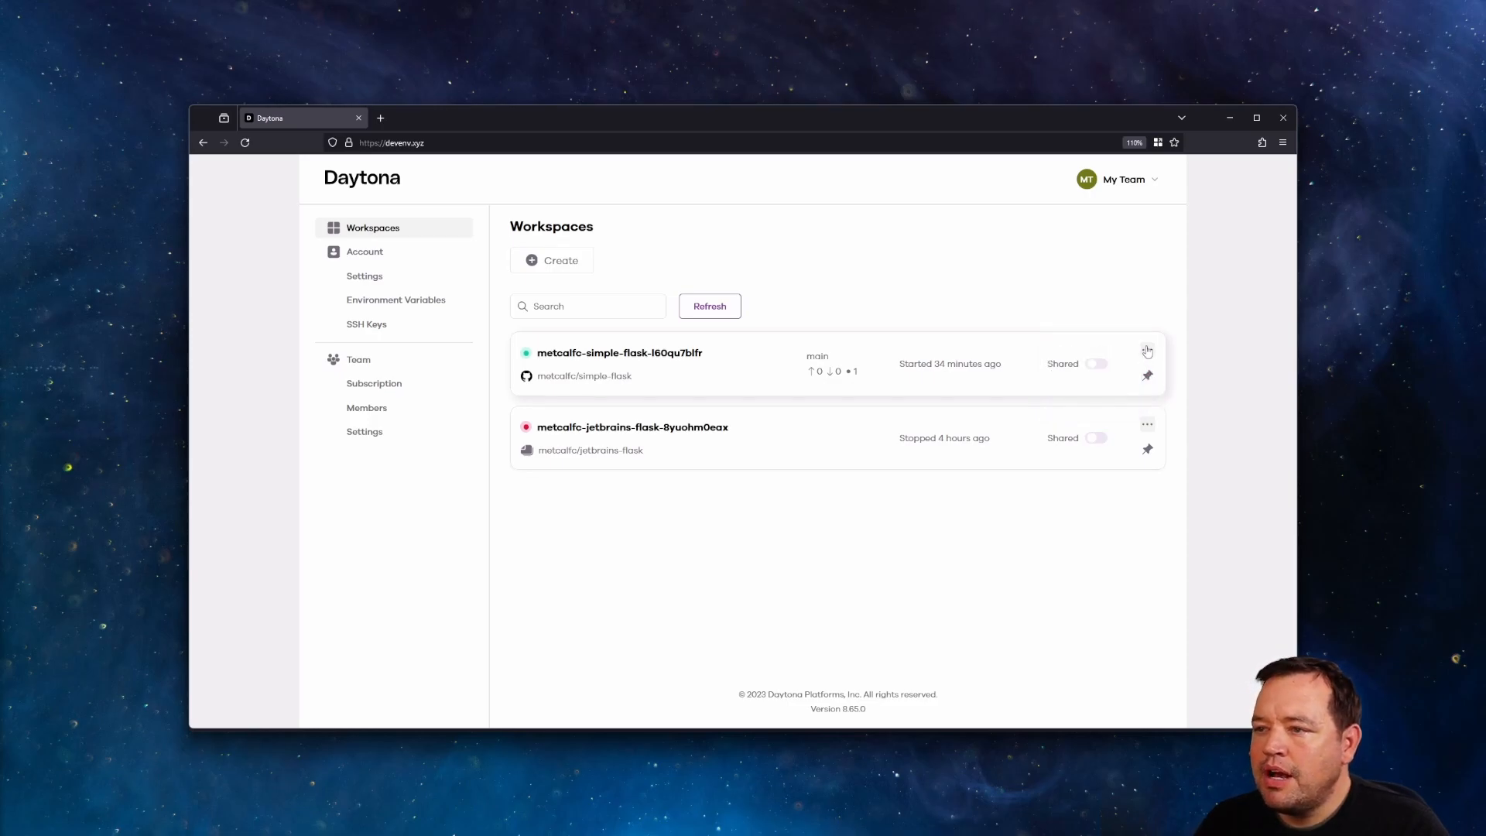
click(1148, 351)
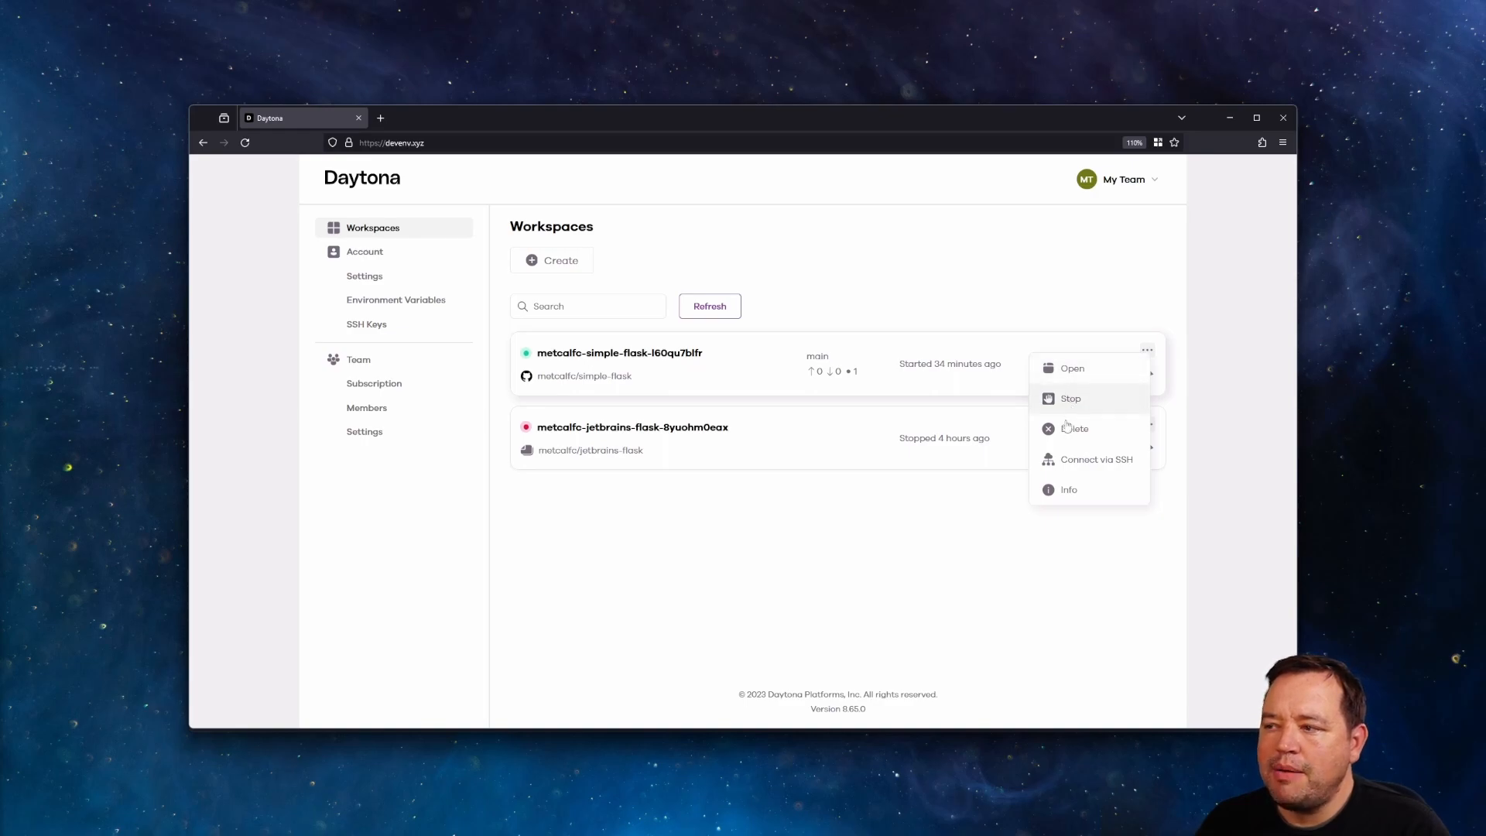
click(1067, 464)
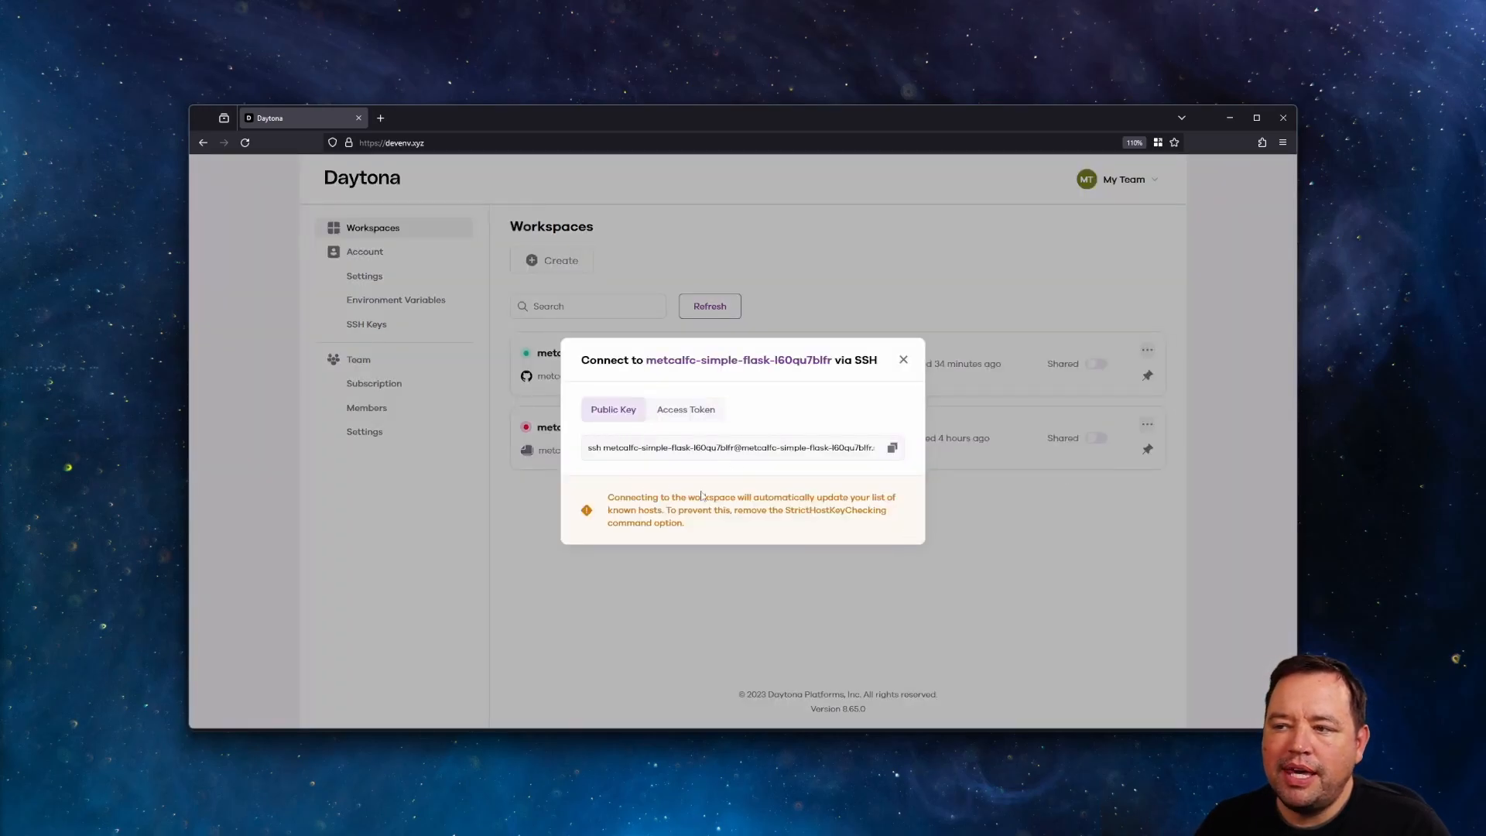
click(678, 412)
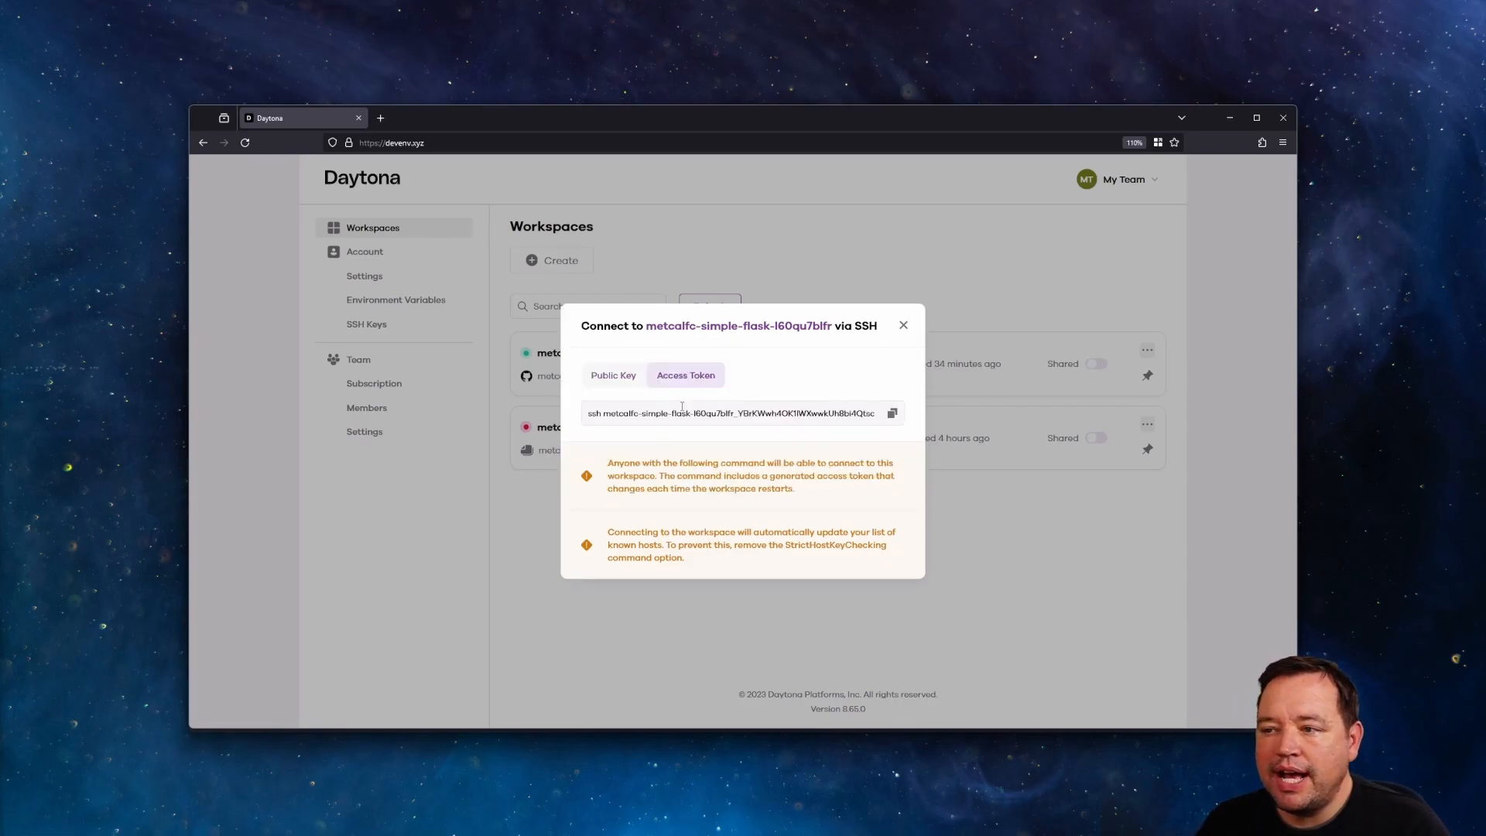
click(621, 385)
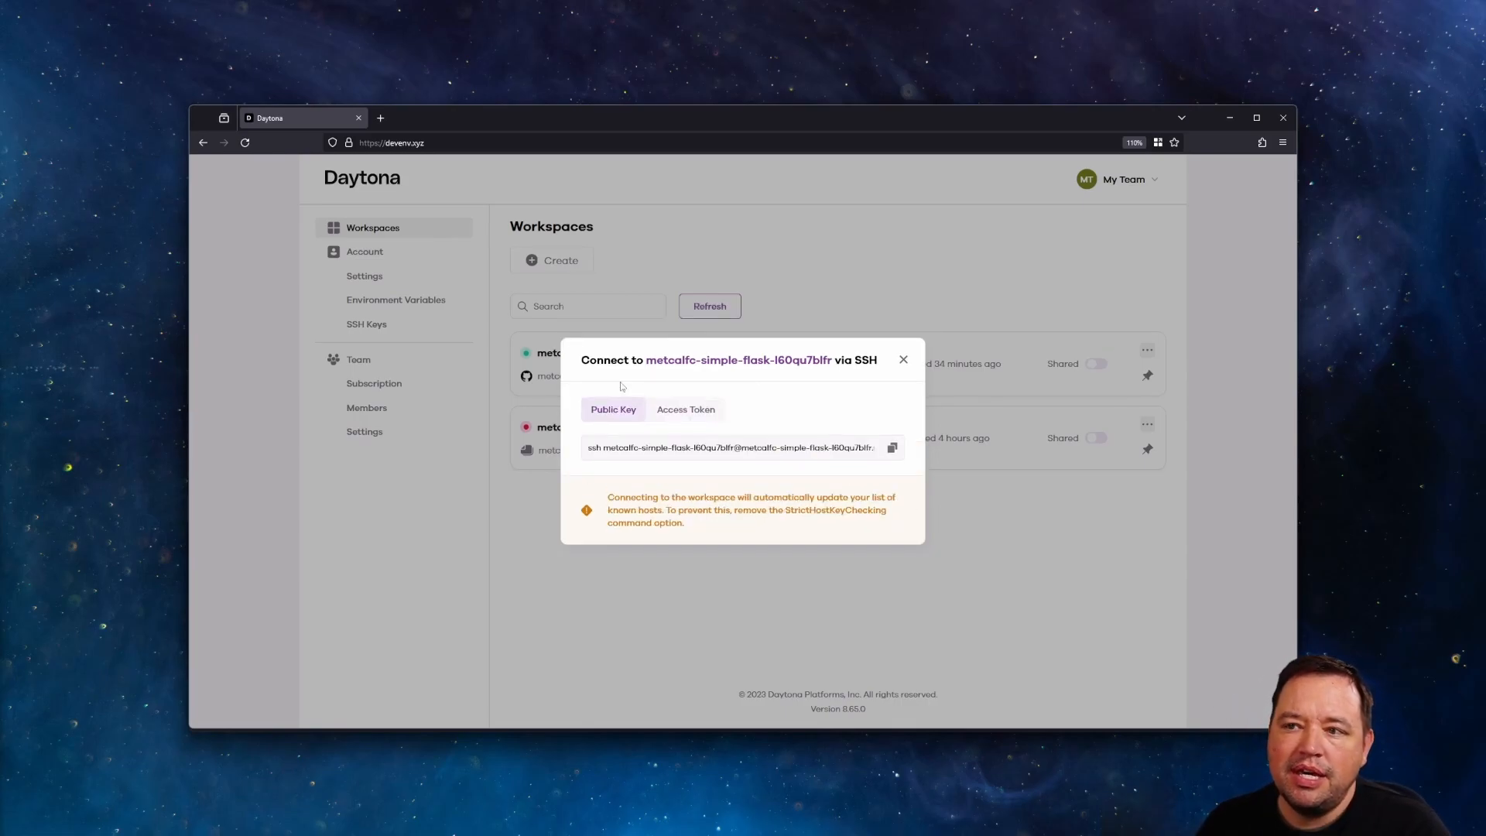
click(903, 360)
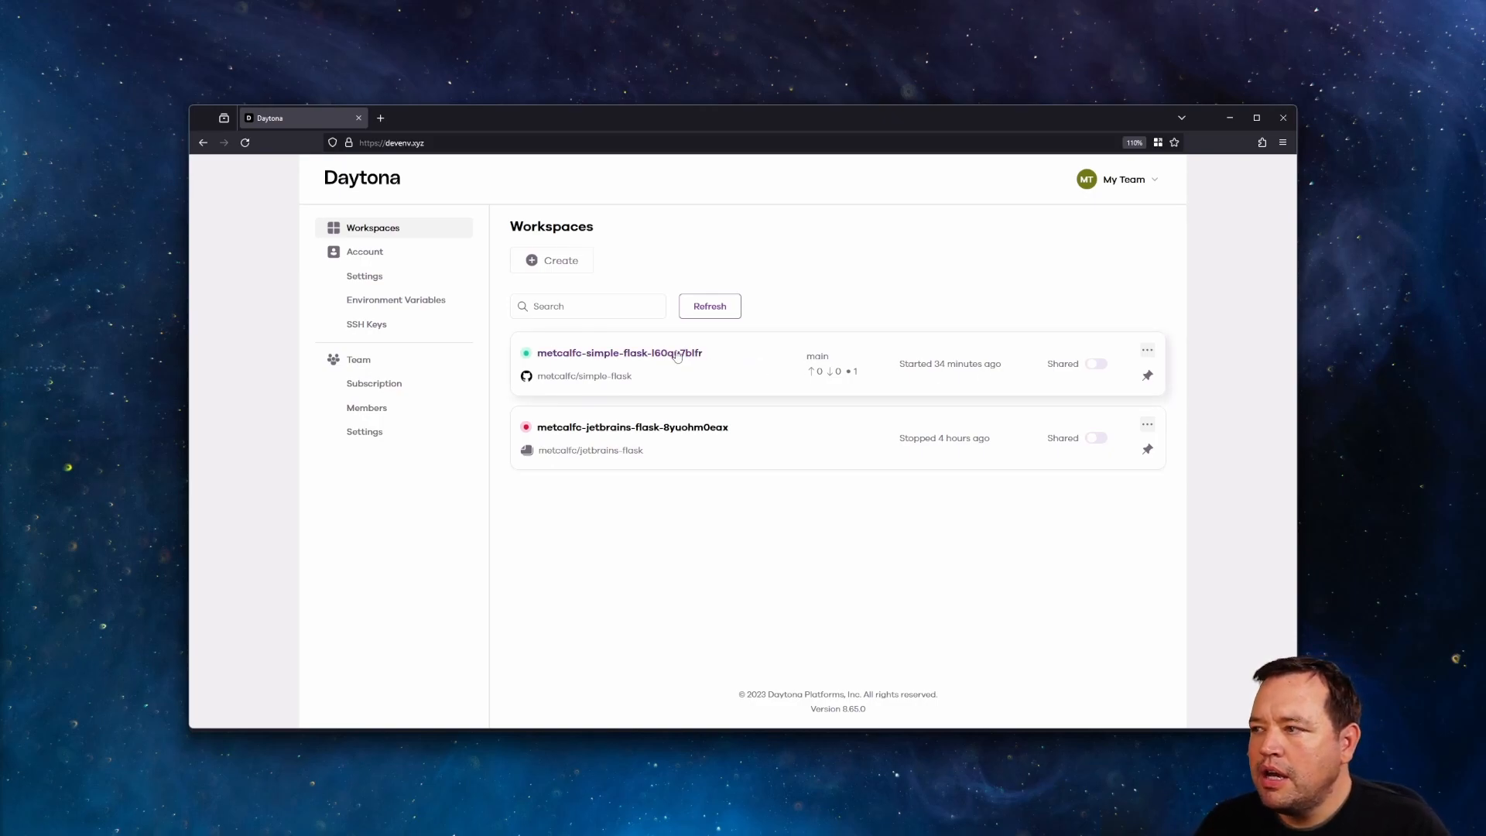
click(542, 265)
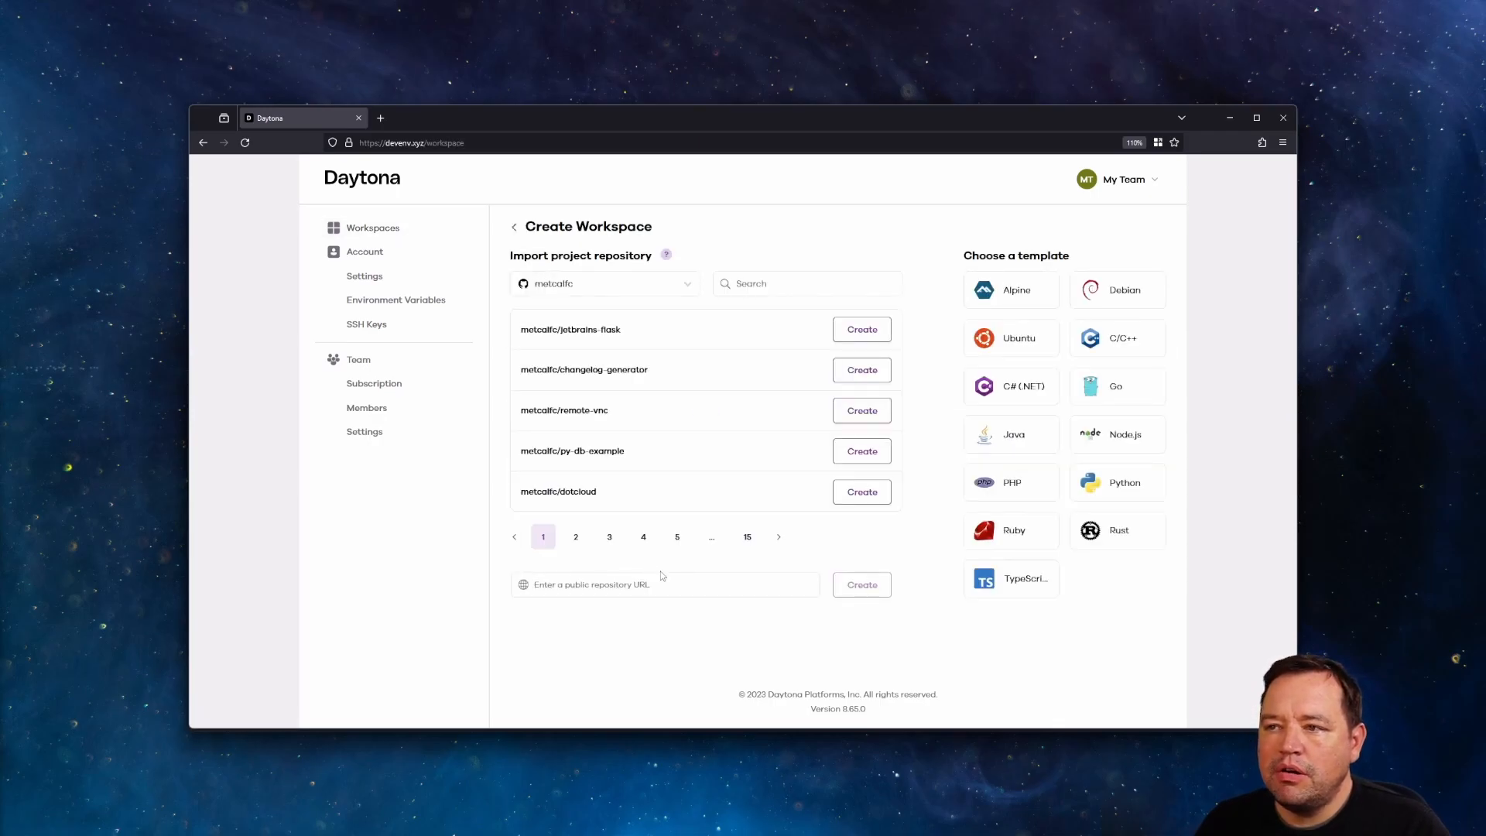
click(636, 290)
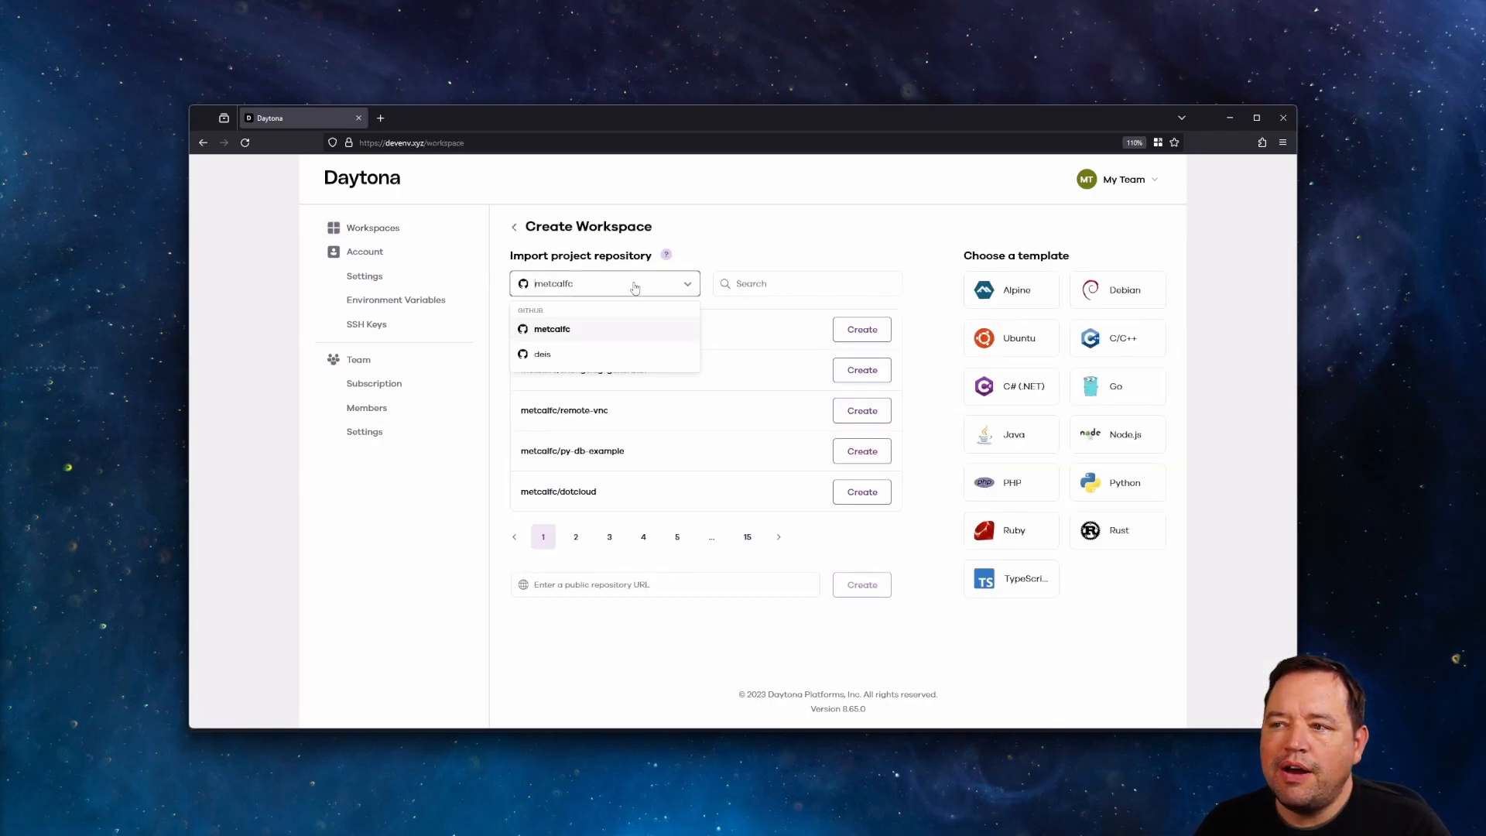
click(588, 338)
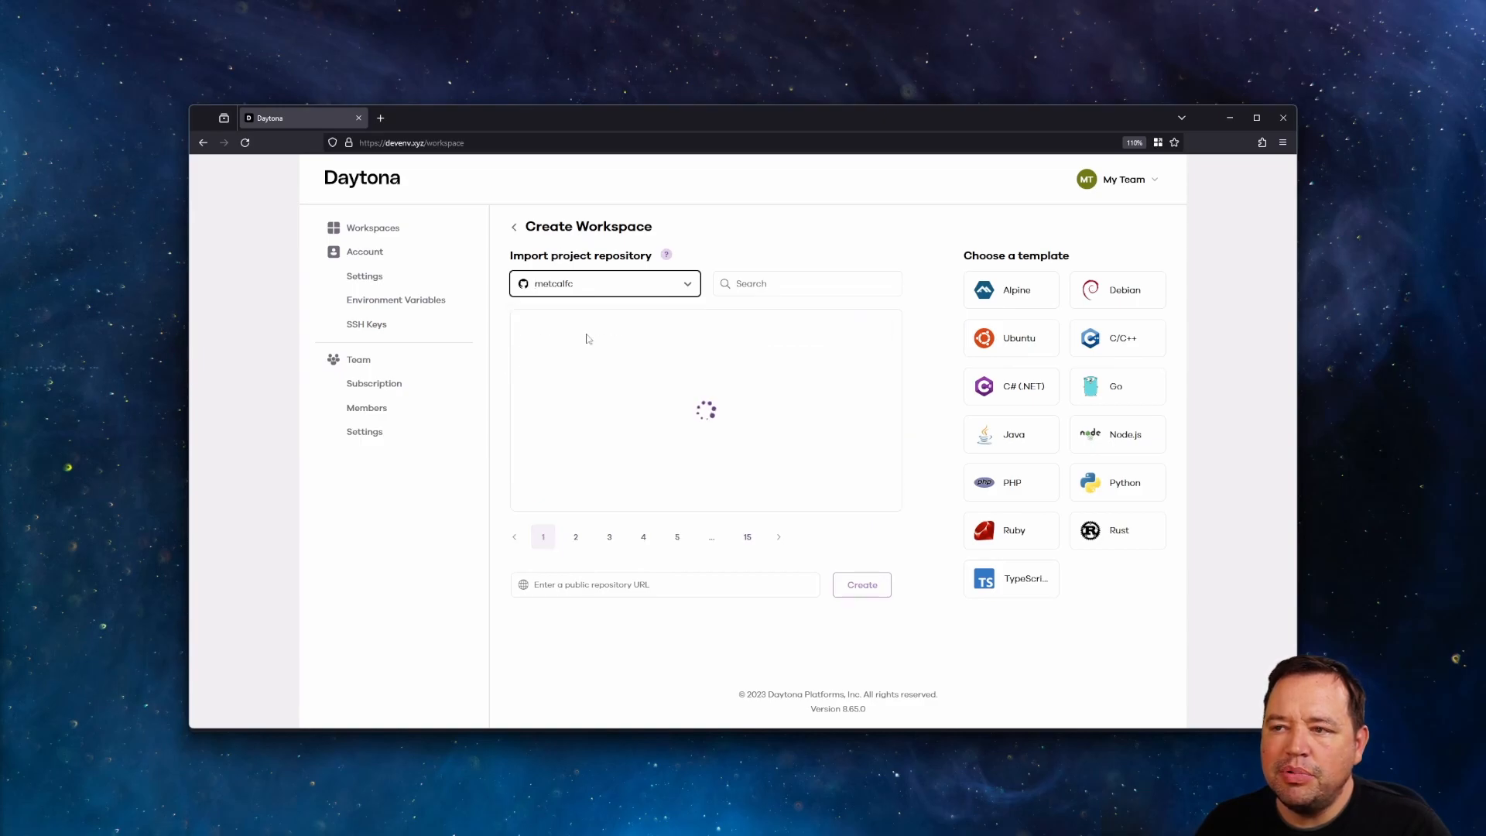
click(769, 293)
text(simple)
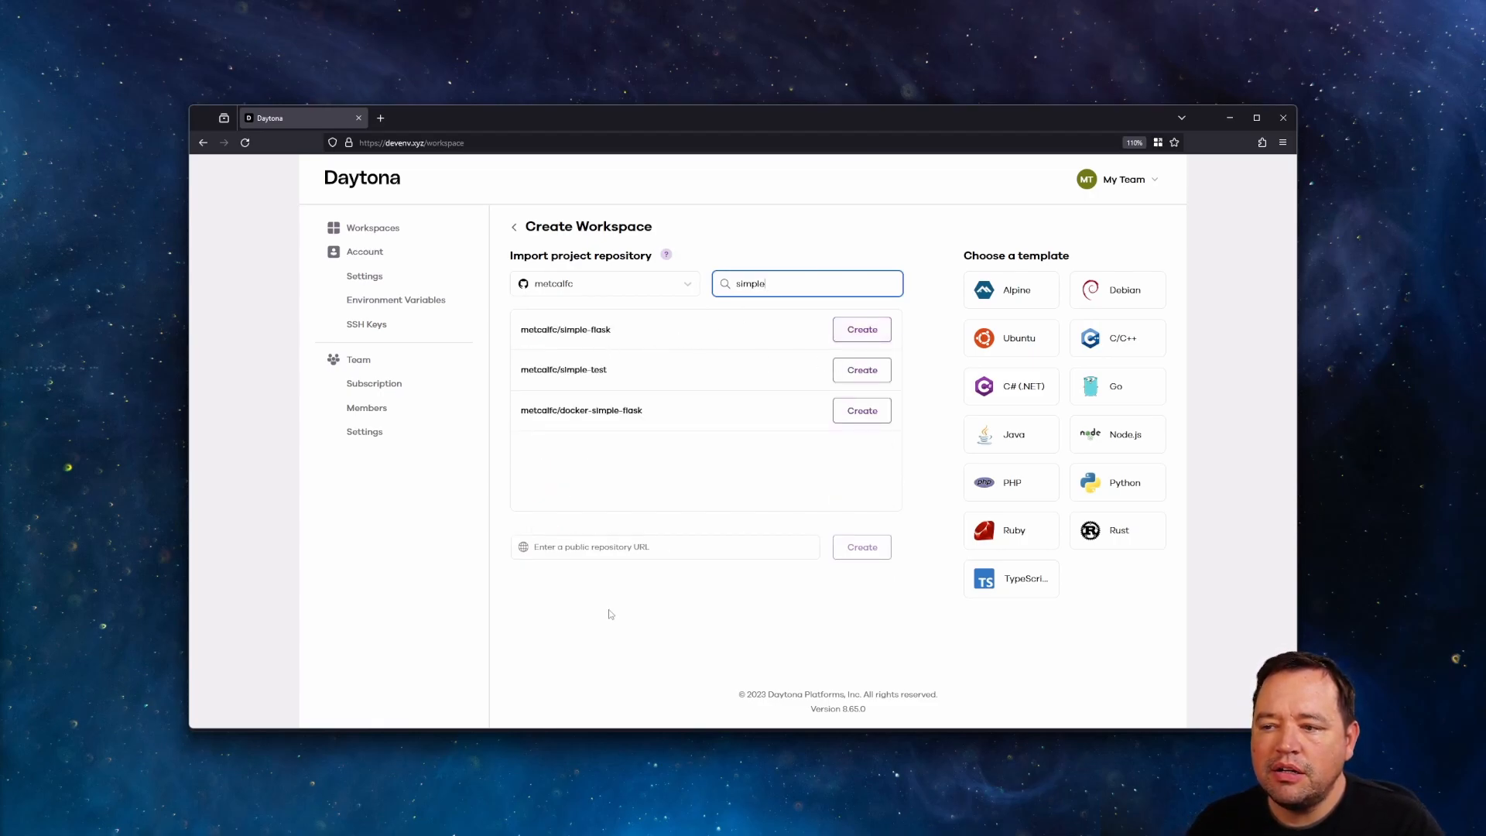
click(615, 549)
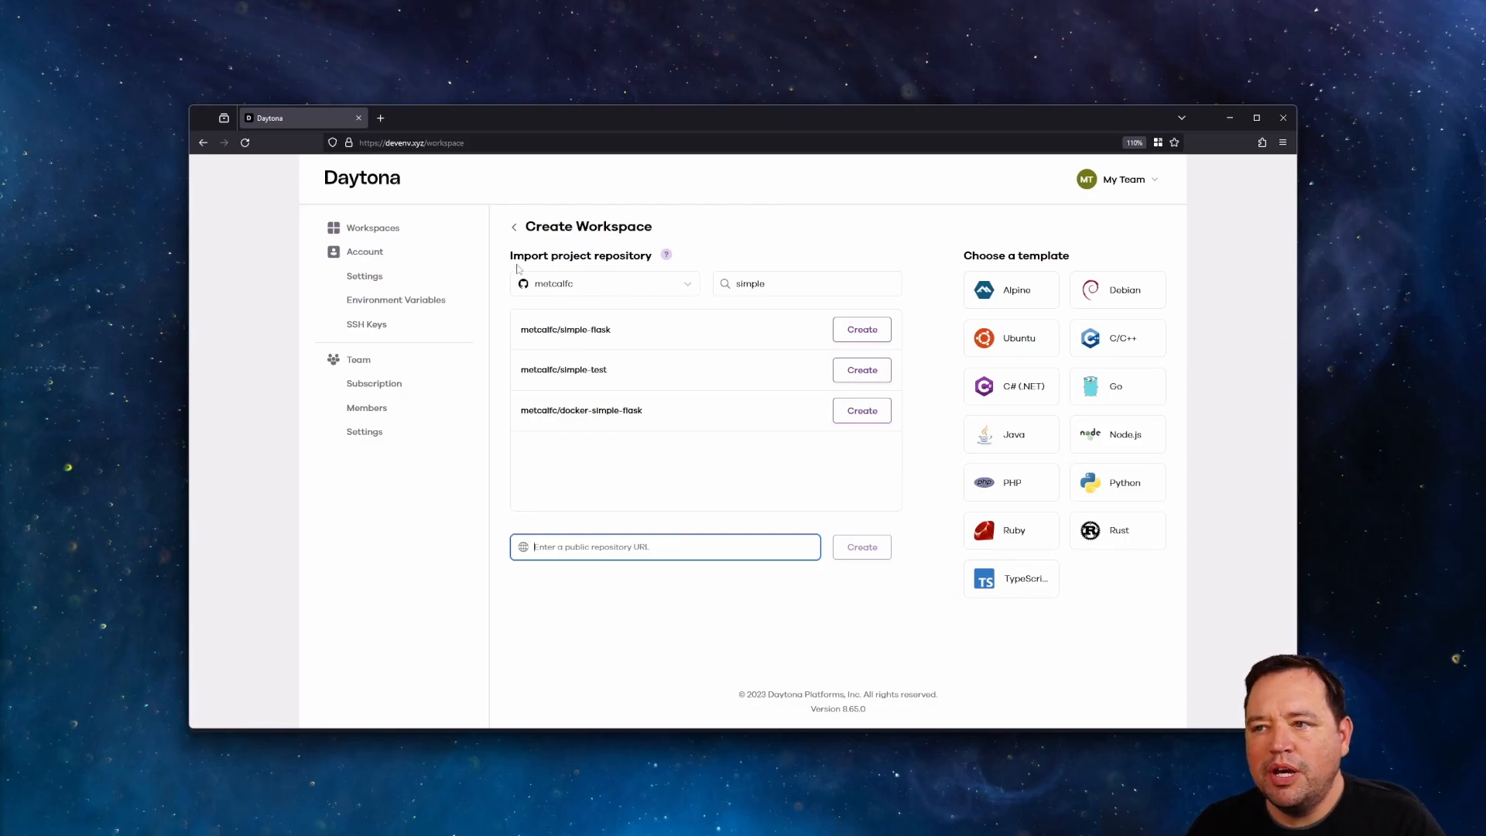
click(513, 227)
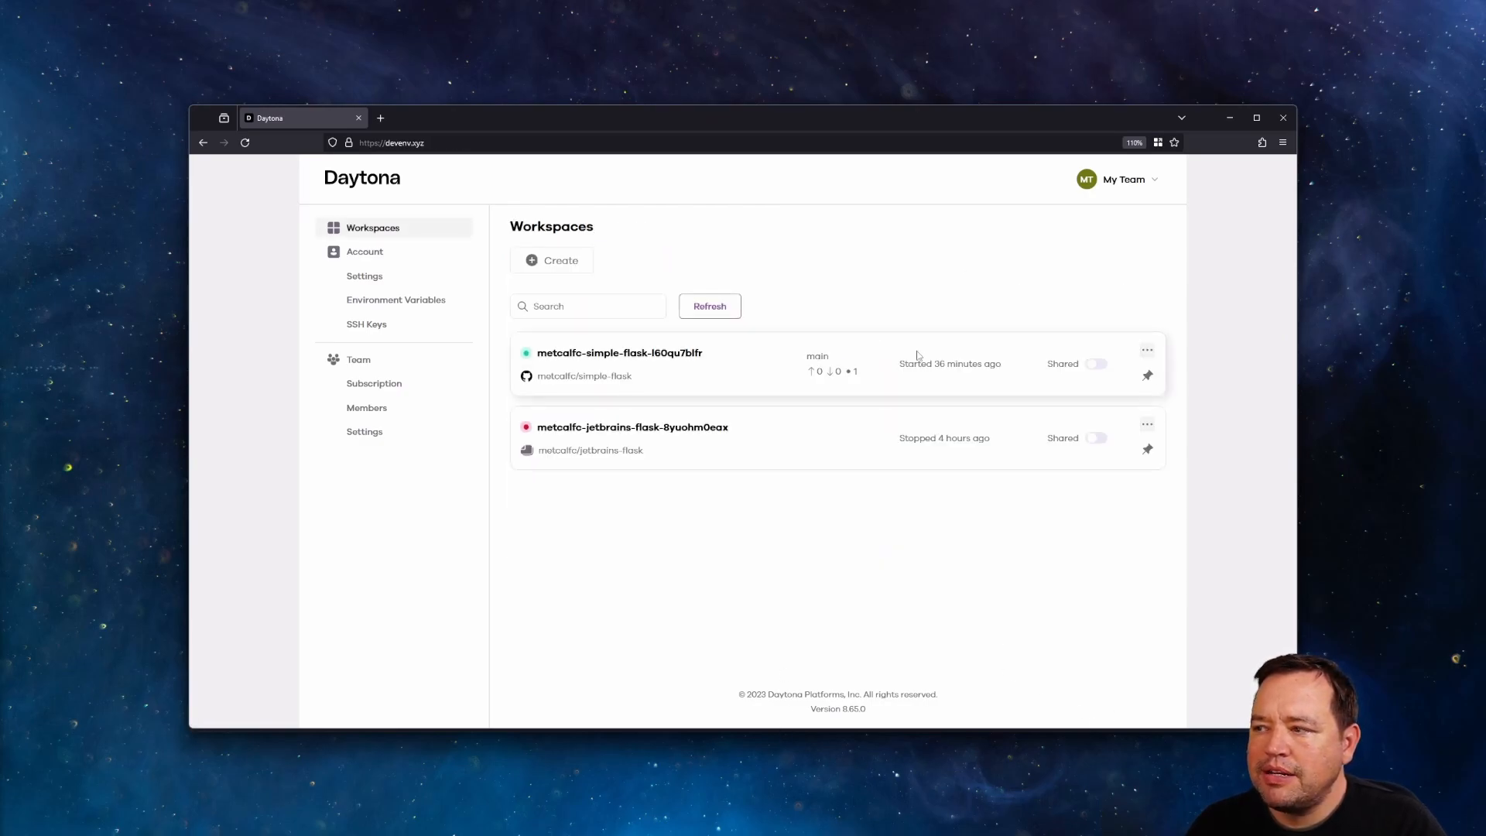
Step: Delete the stopped jetbrains-flask workspace, confirming with its pasted name
click(1146, 424)
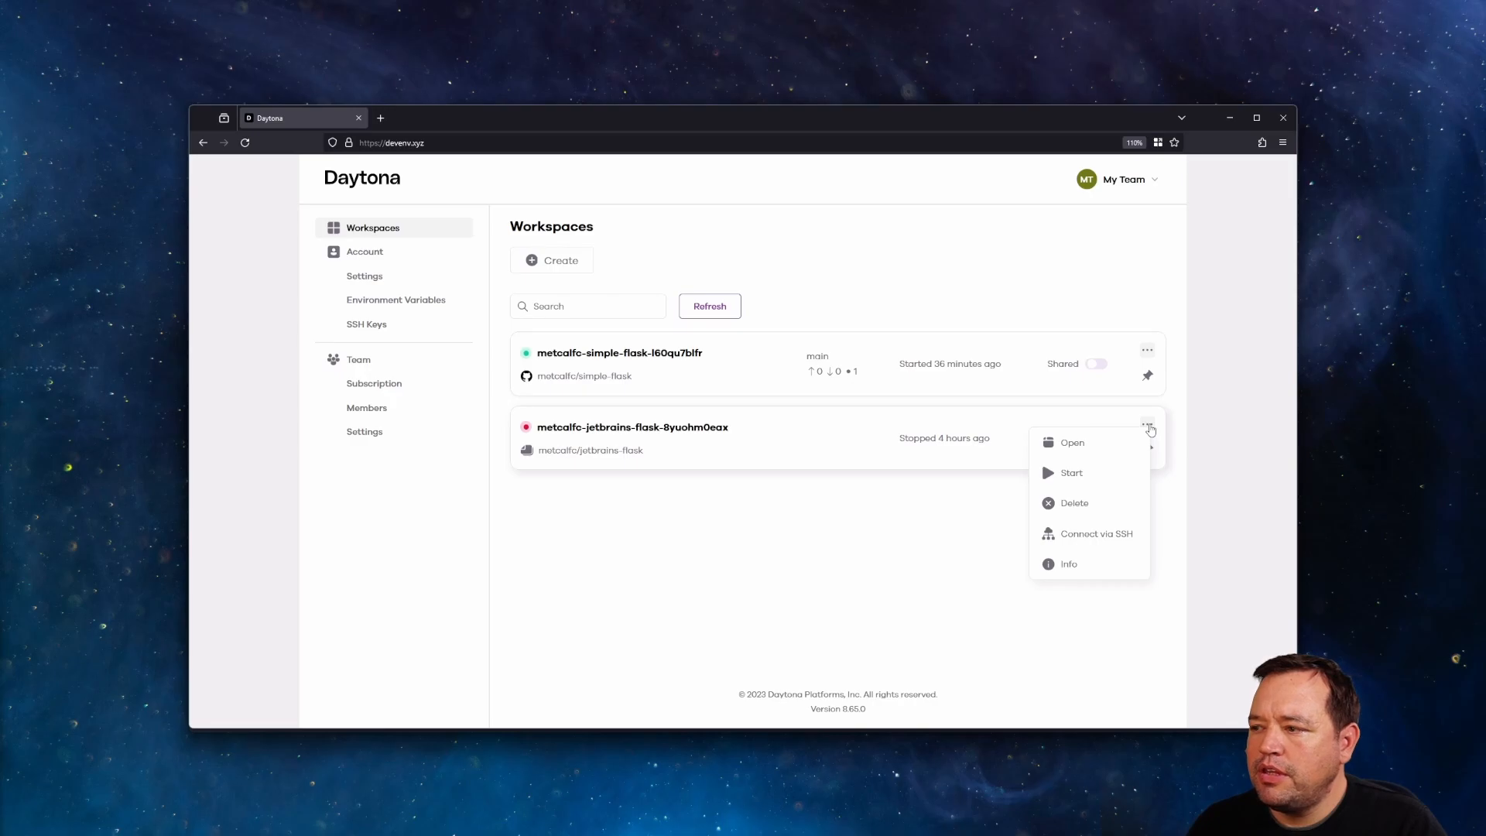
click(1076, 505)
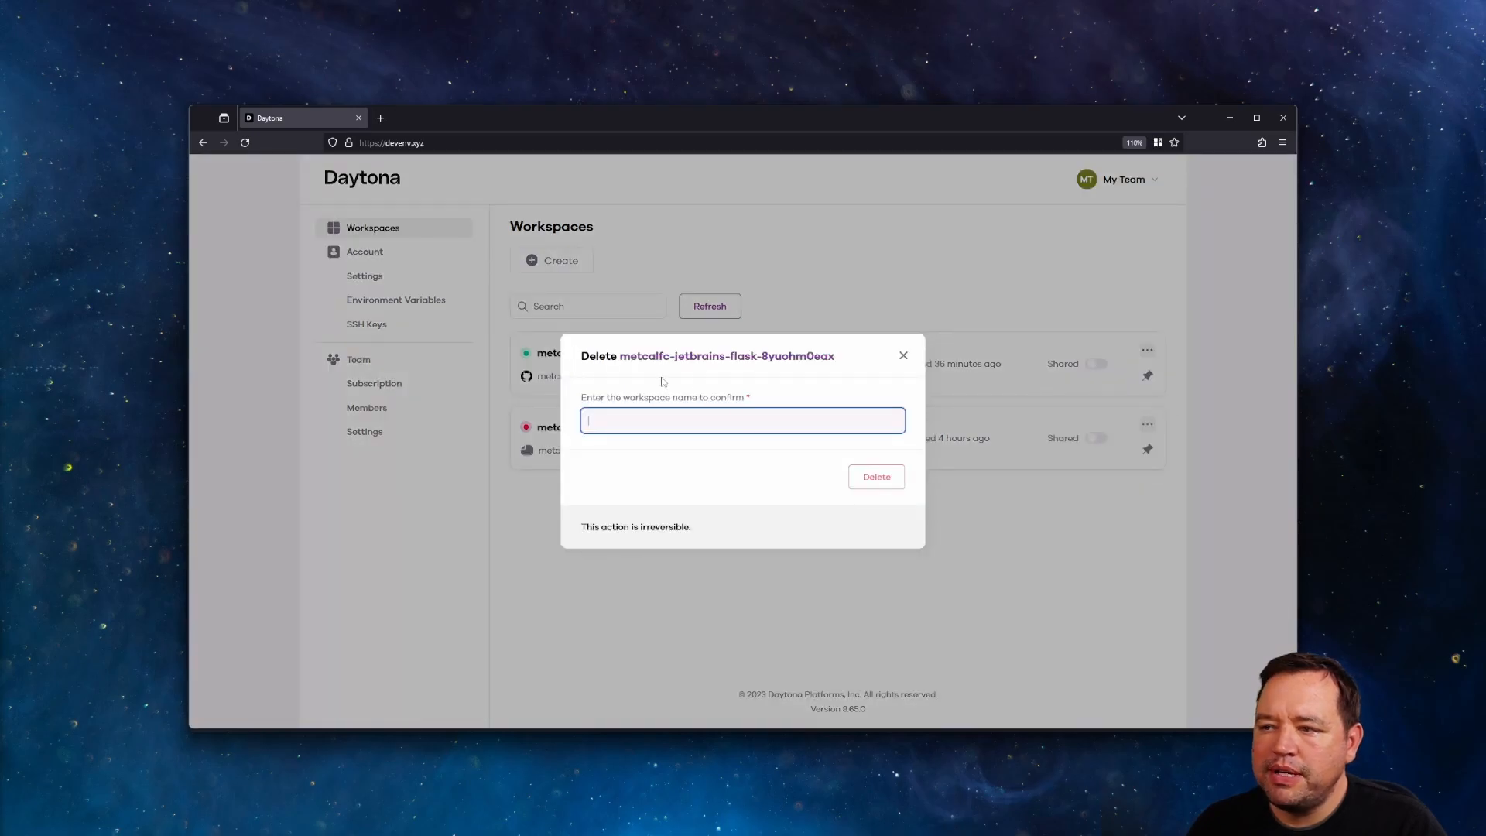
drag(621, 356, 855, 349)
key(ctrl+c)
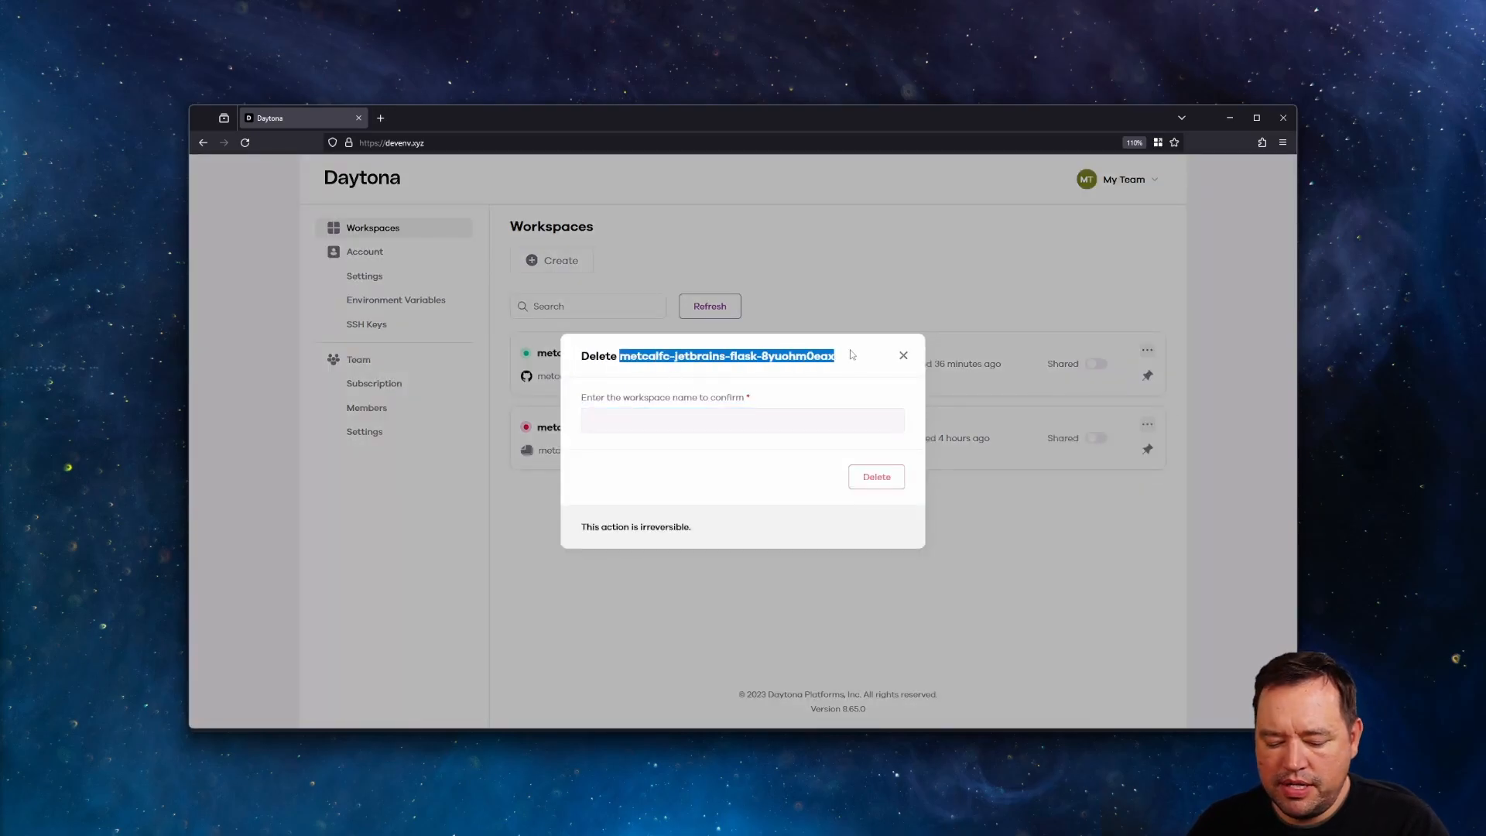
click(766, 417)
key(ctrl+v)
click(877, 476)
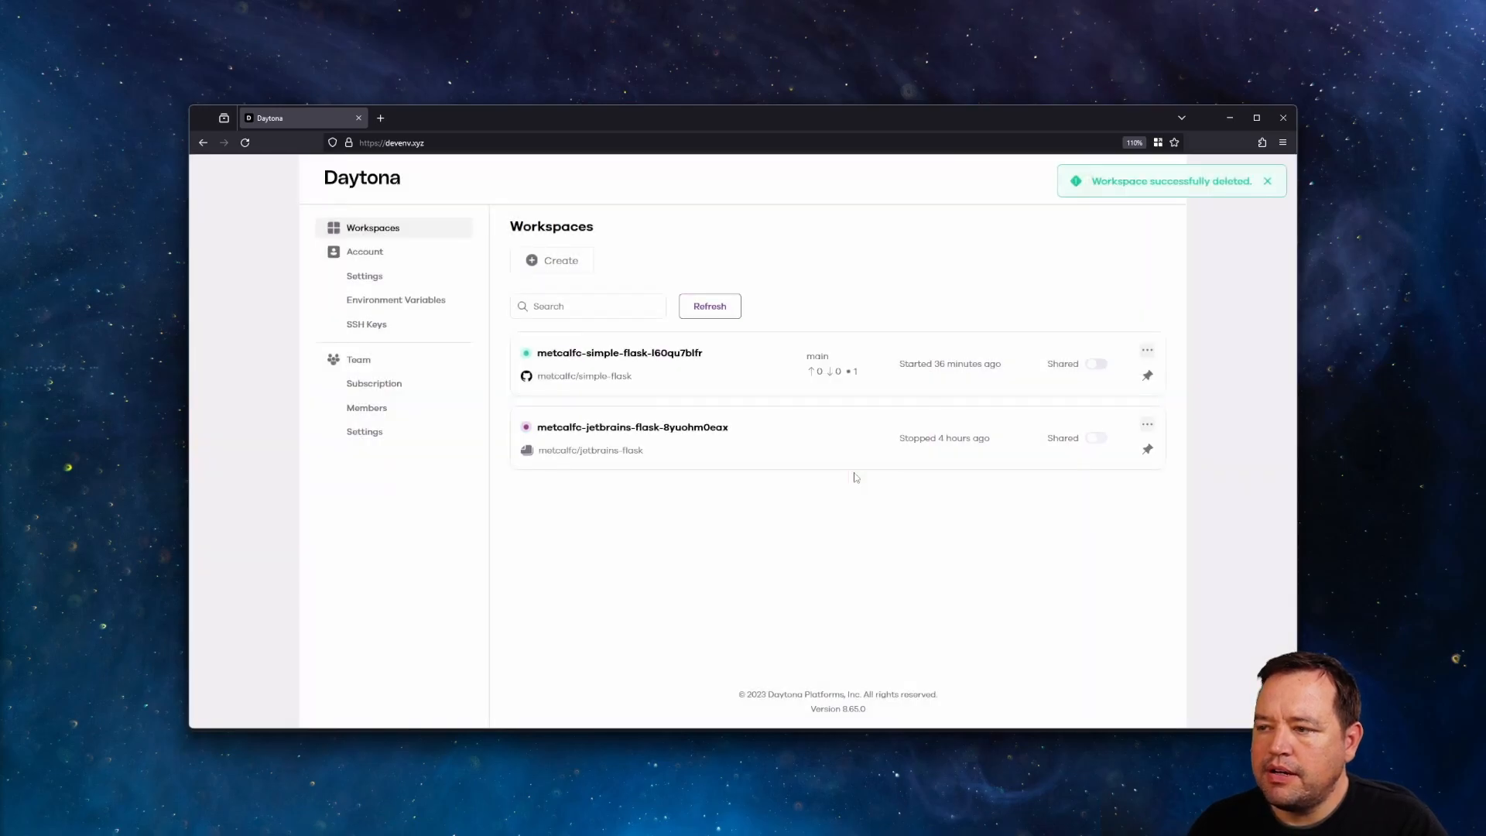
click(1146, 350)
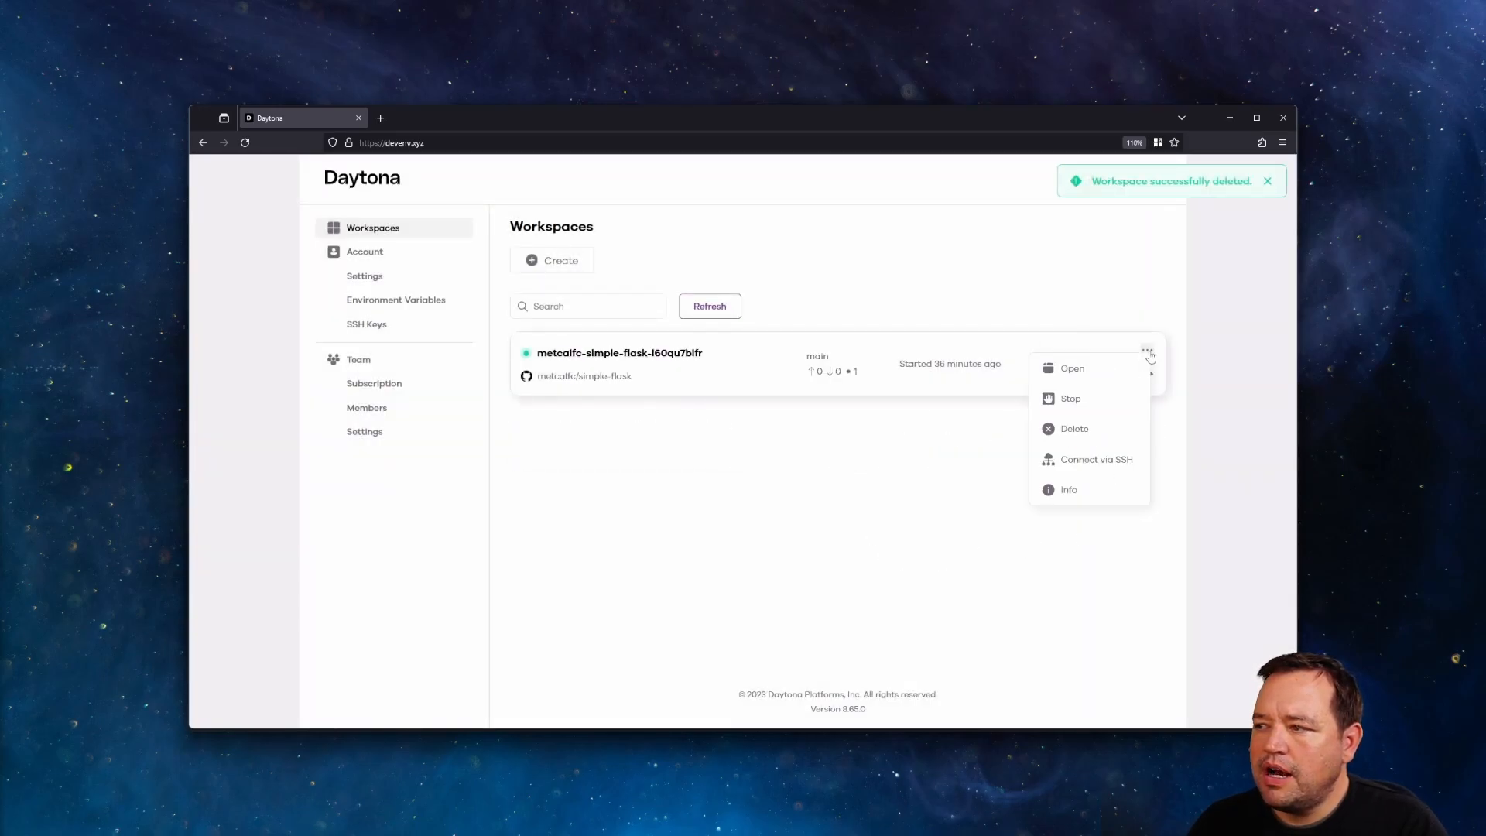
click(1070, 369)
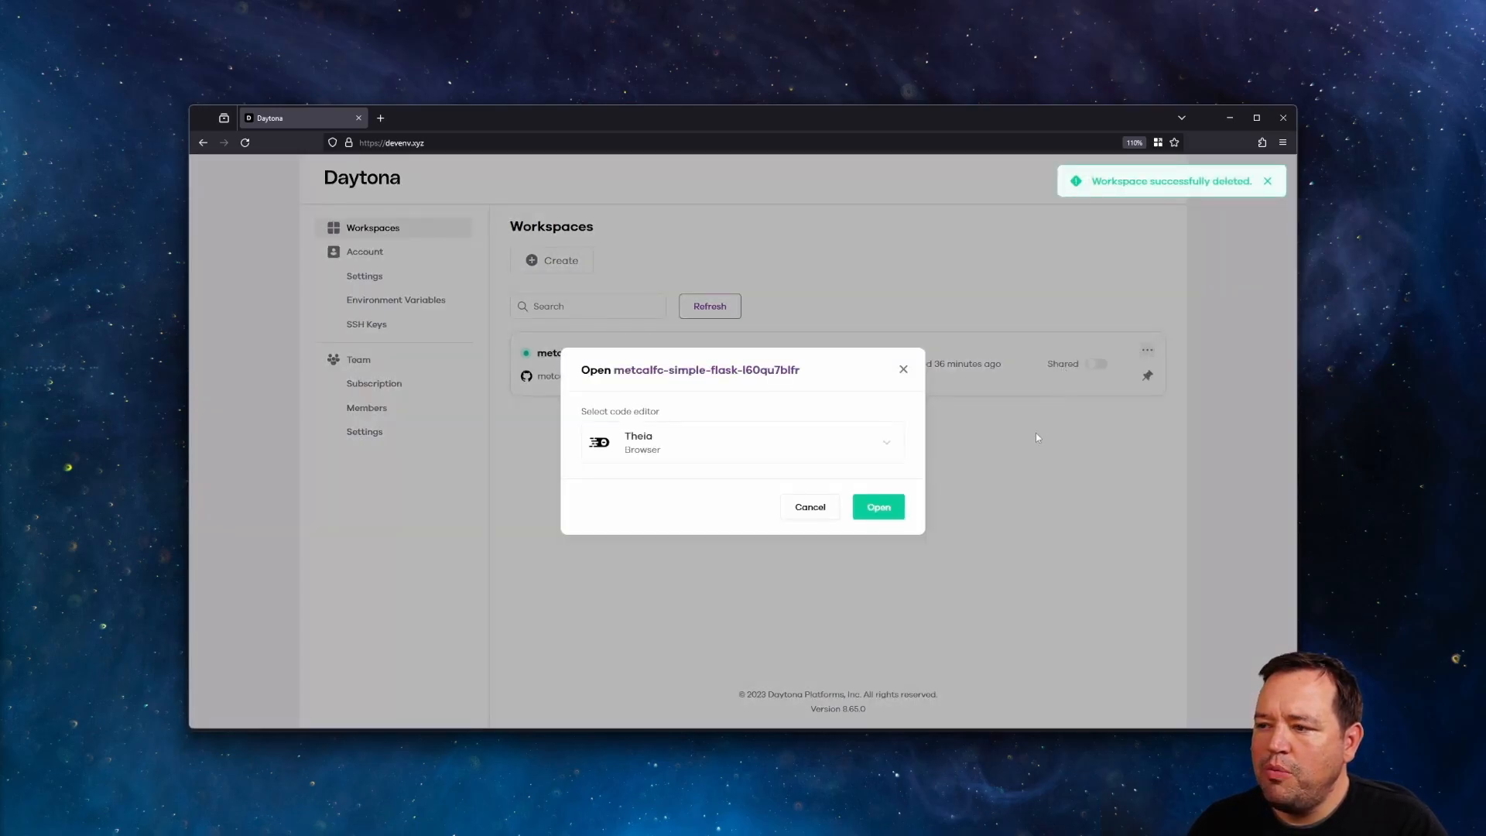
click(691, 455)
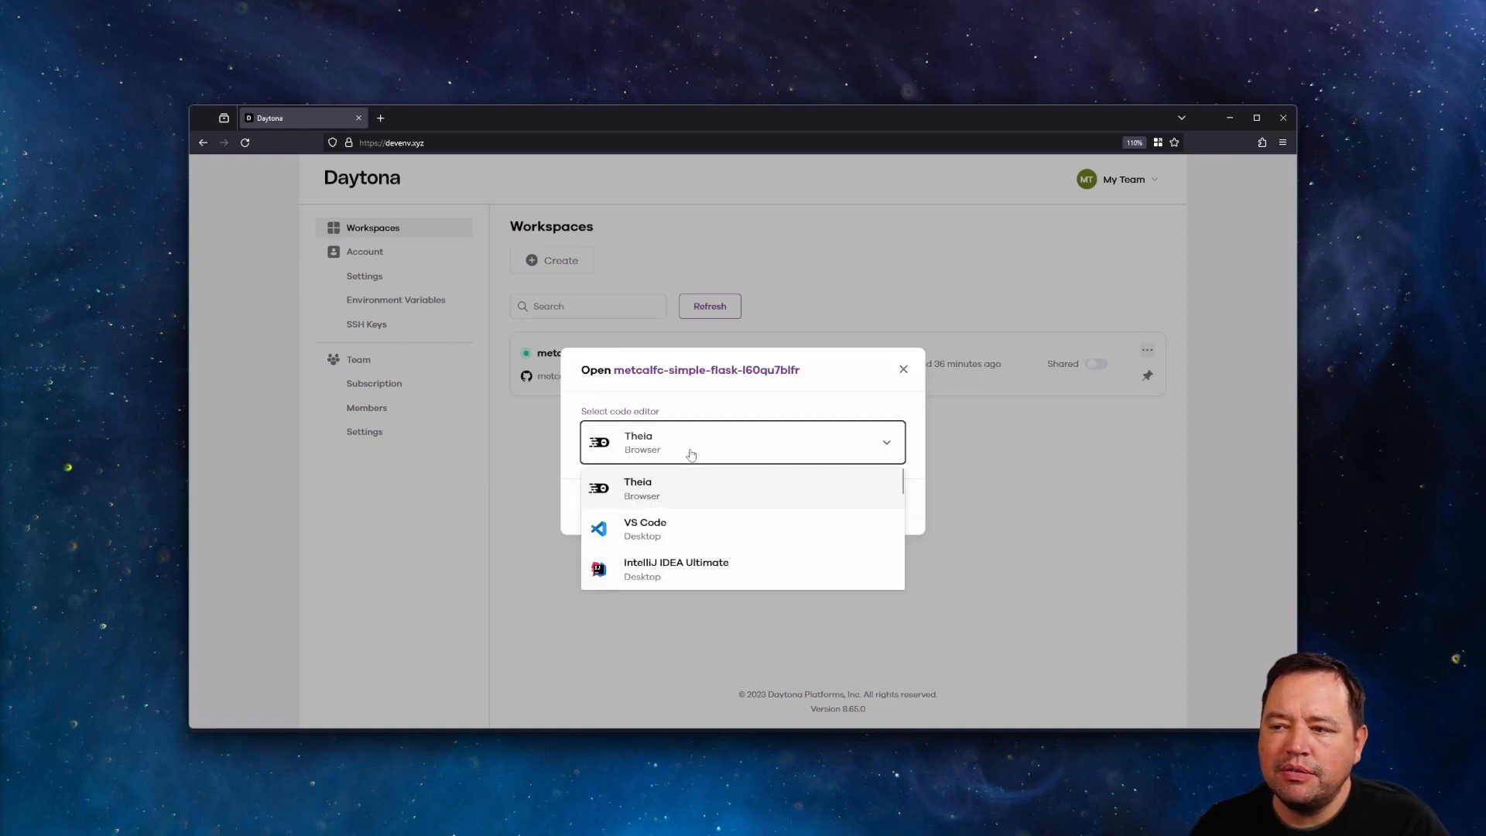
scroll(671, 495, down, 3)
scroll(669, 510, up, 3)
scroll(658, 534, down, 6)
scroll(654, 550, down, 2)
scroll(654, 549, up, 5)
scroll(654, 542, up, 3)
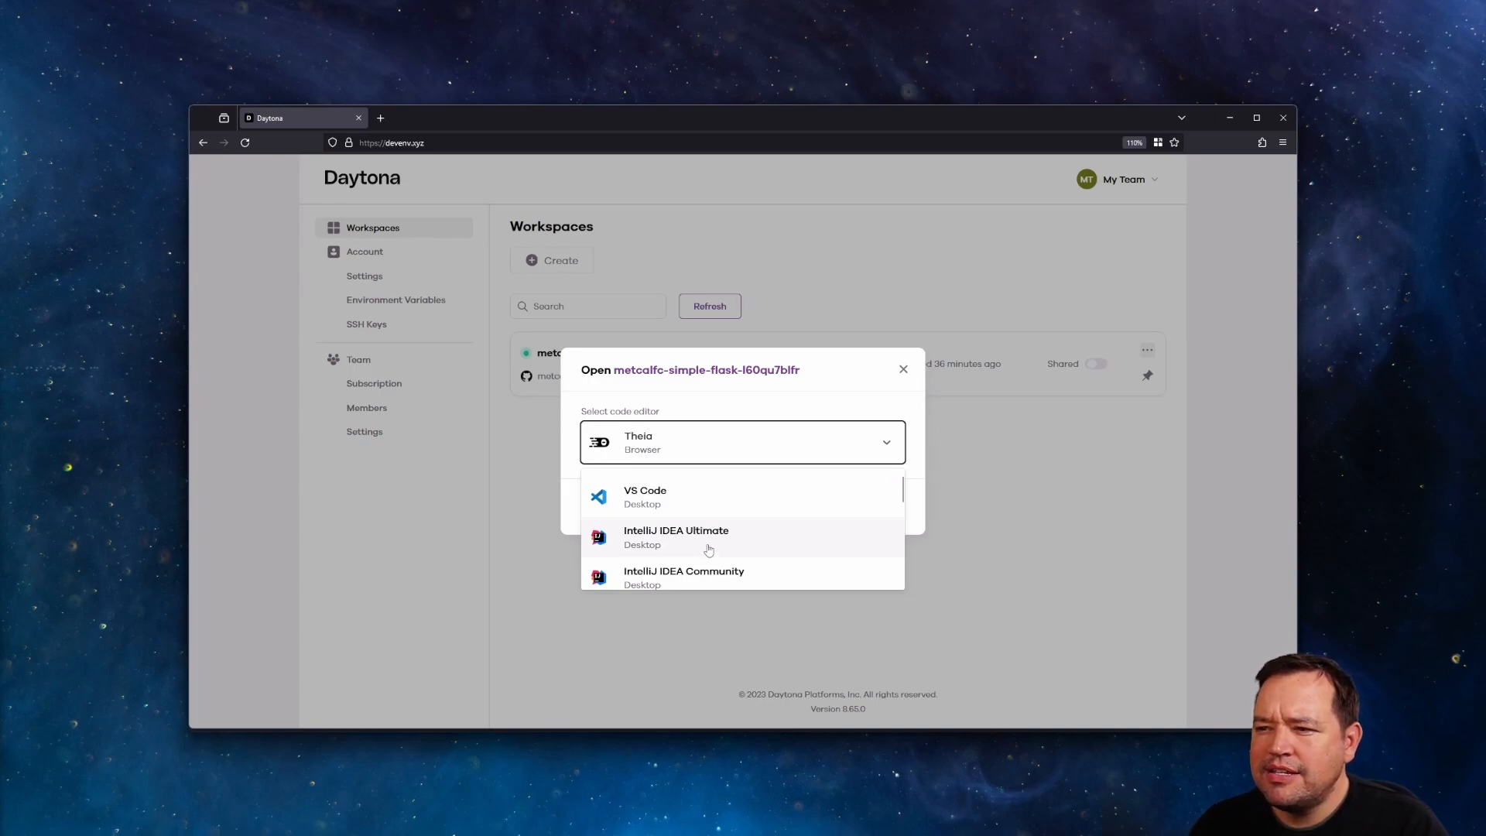
scroll(709, 549, down, 2)
scroll(707, 548, down, 3)
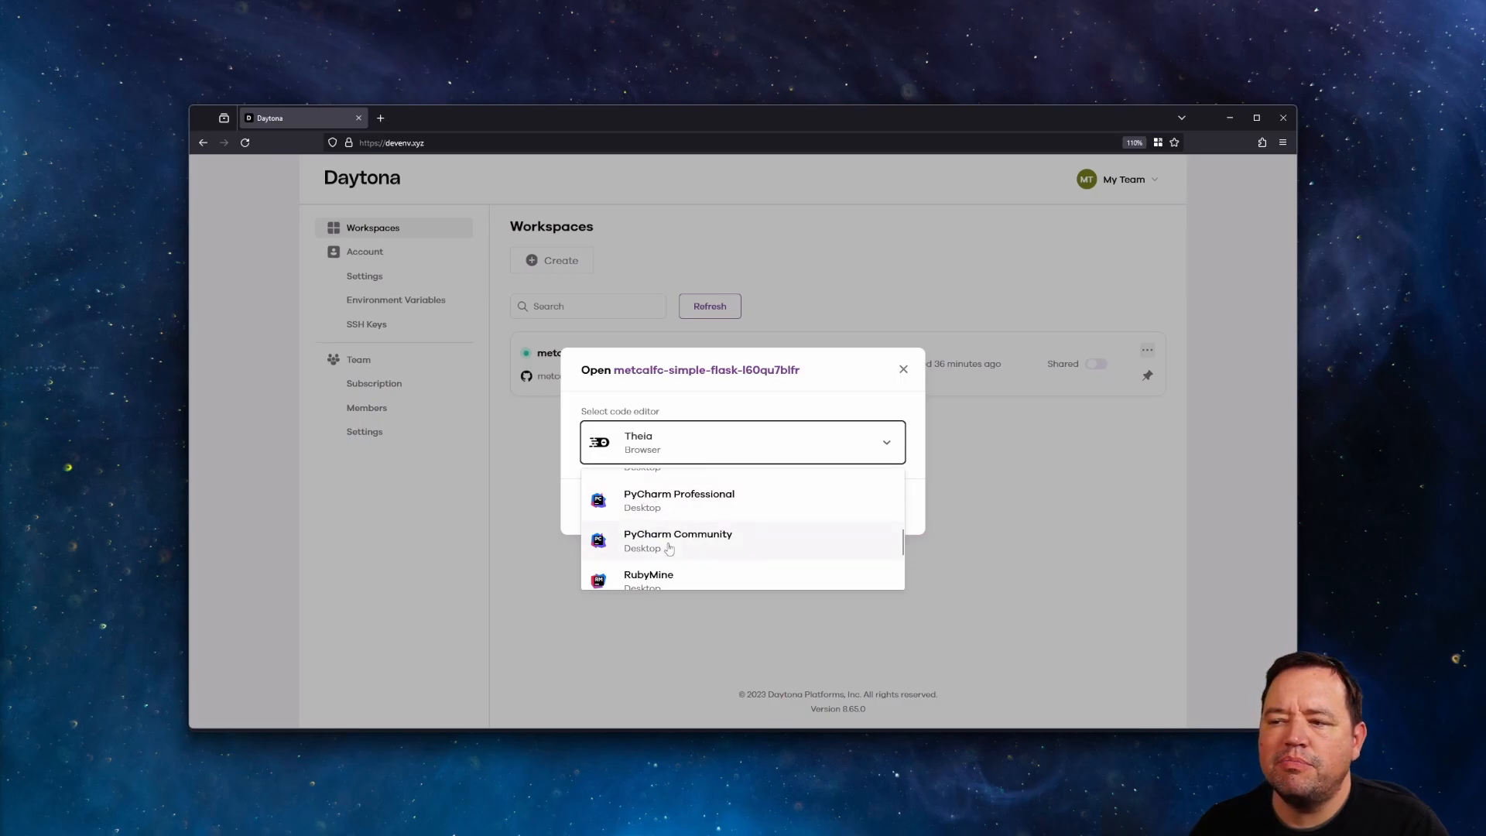
click(905, 369)
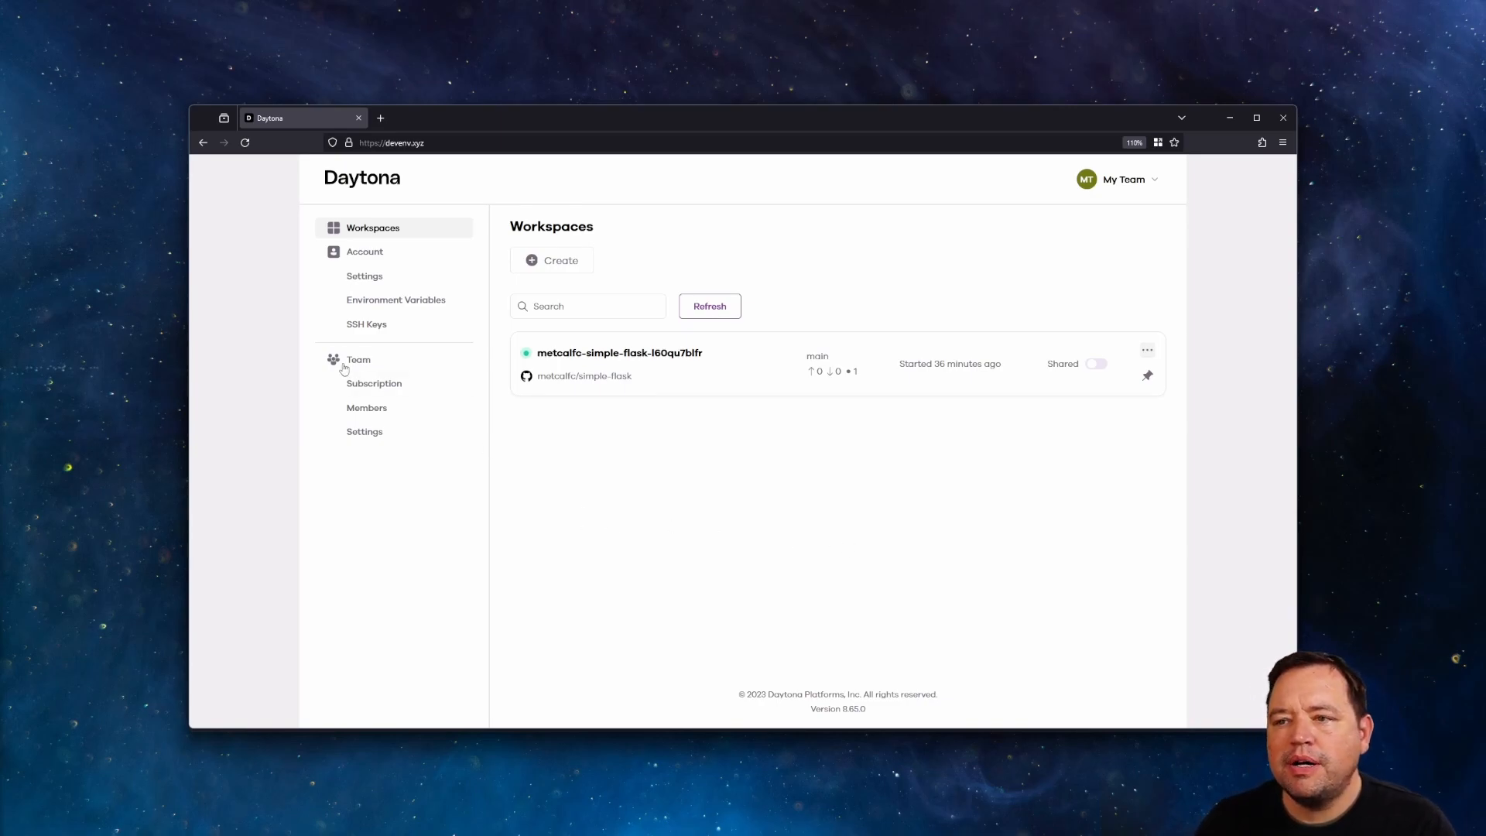
Step: Show the Public SSH Keys page with the bigbox key, previewing the Add SSH Key form unsaved
click(365, 325)
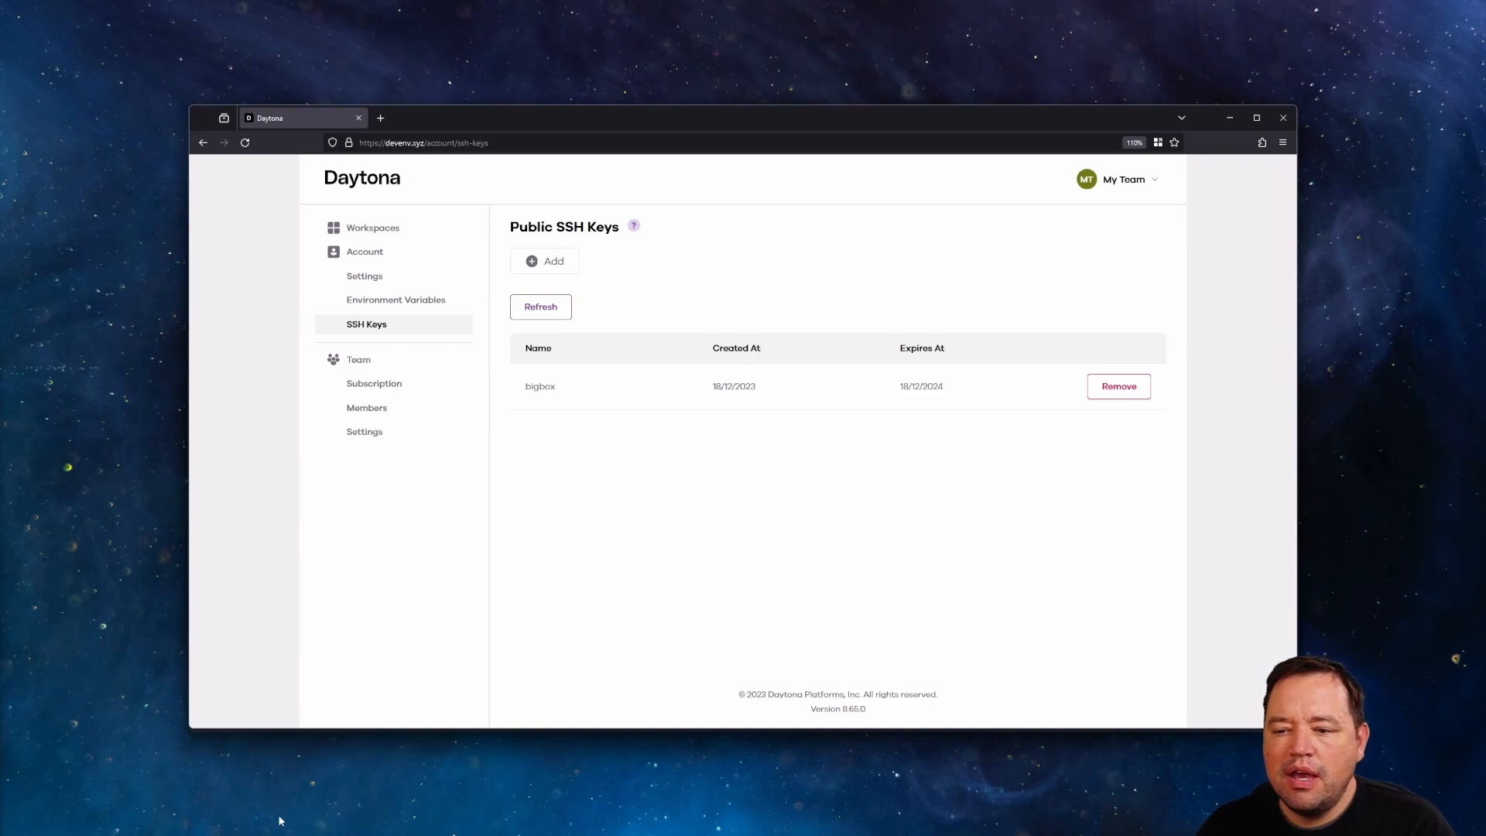
mouse_move(275, 834)
mouse_move(145, 827)
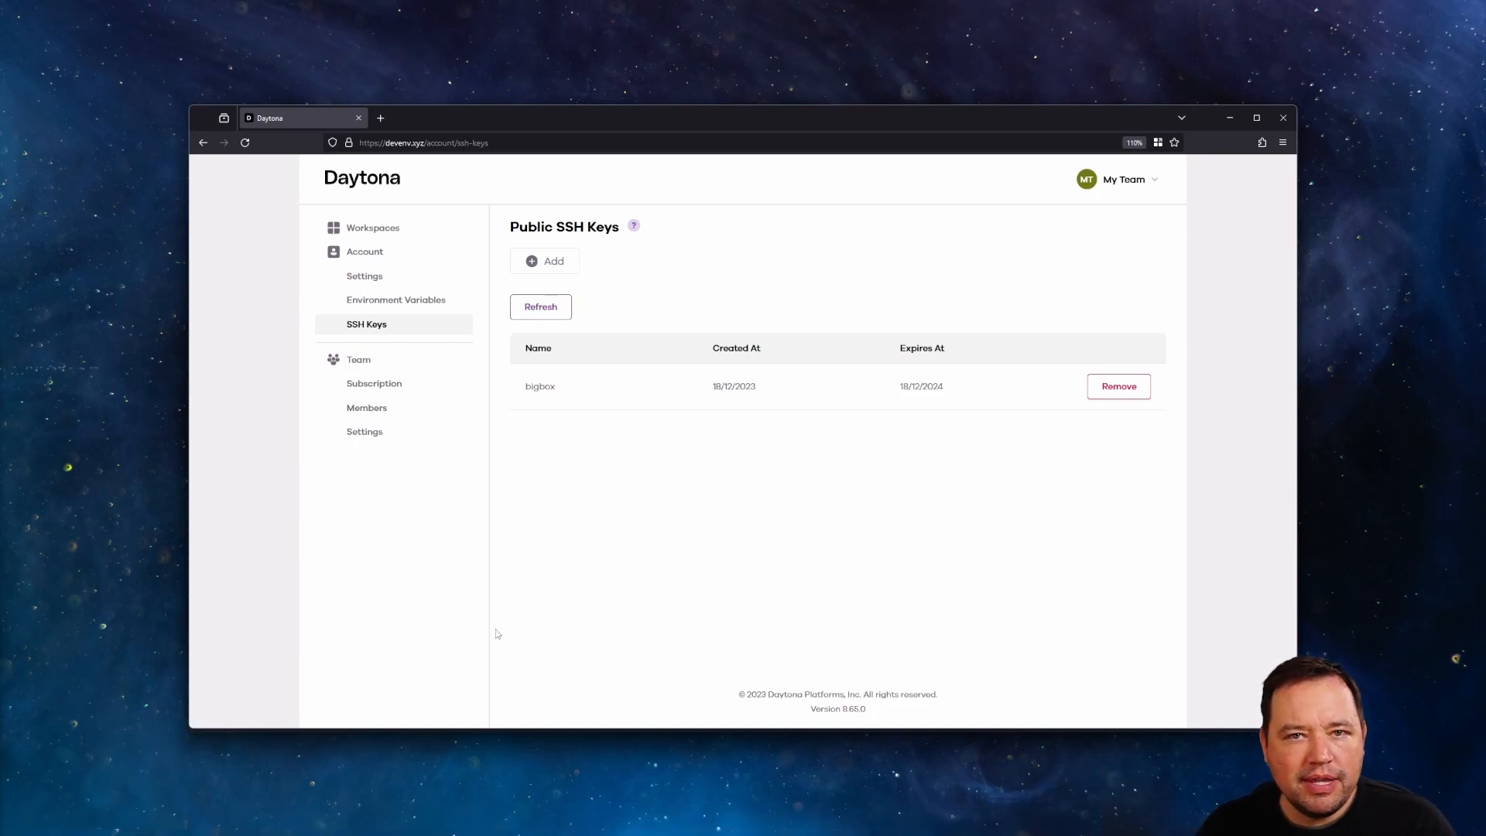
click(543, 262)
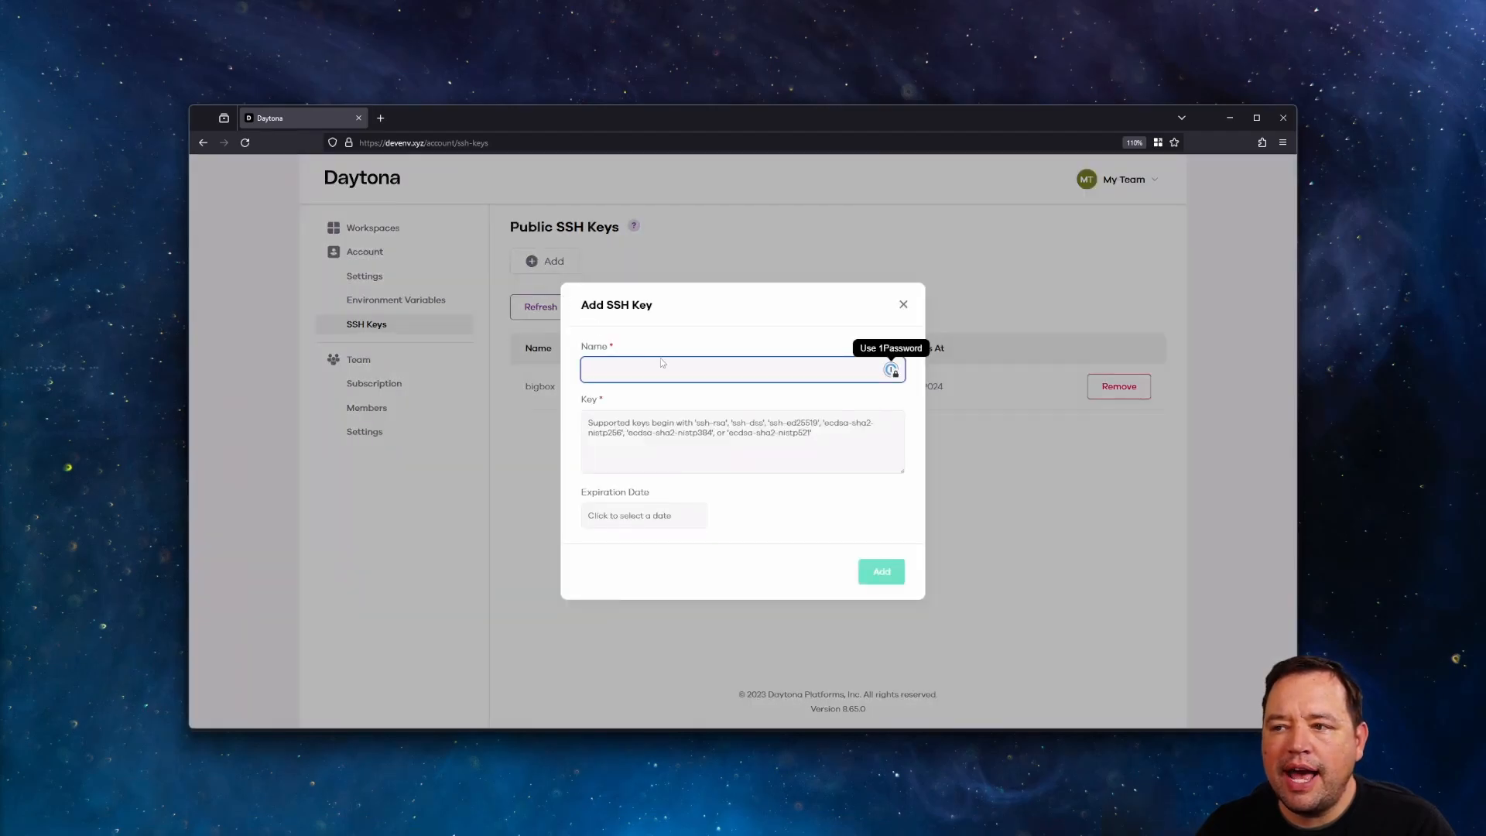
click(699, 445)
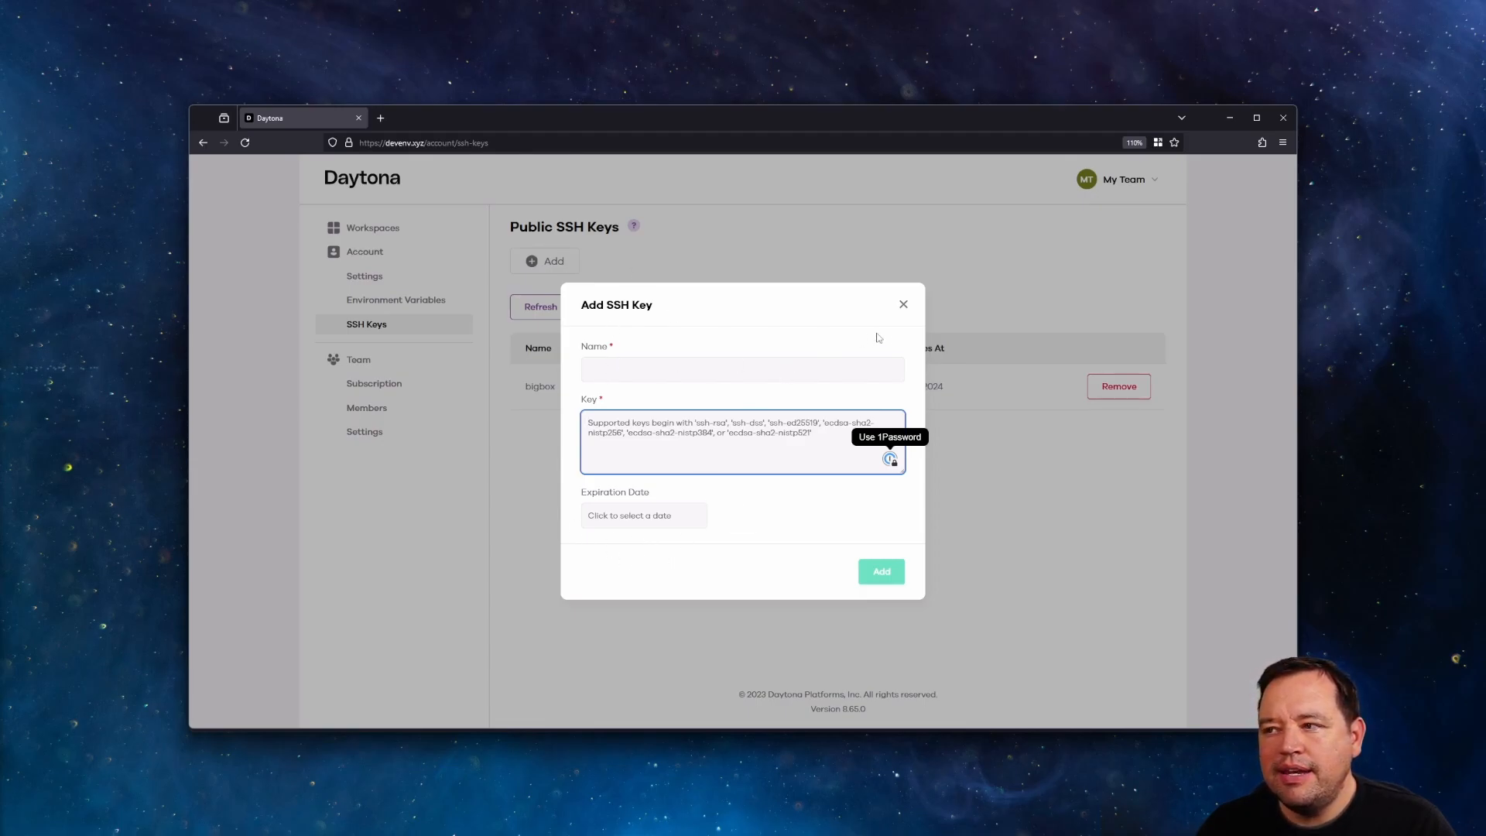
click(902, 306)
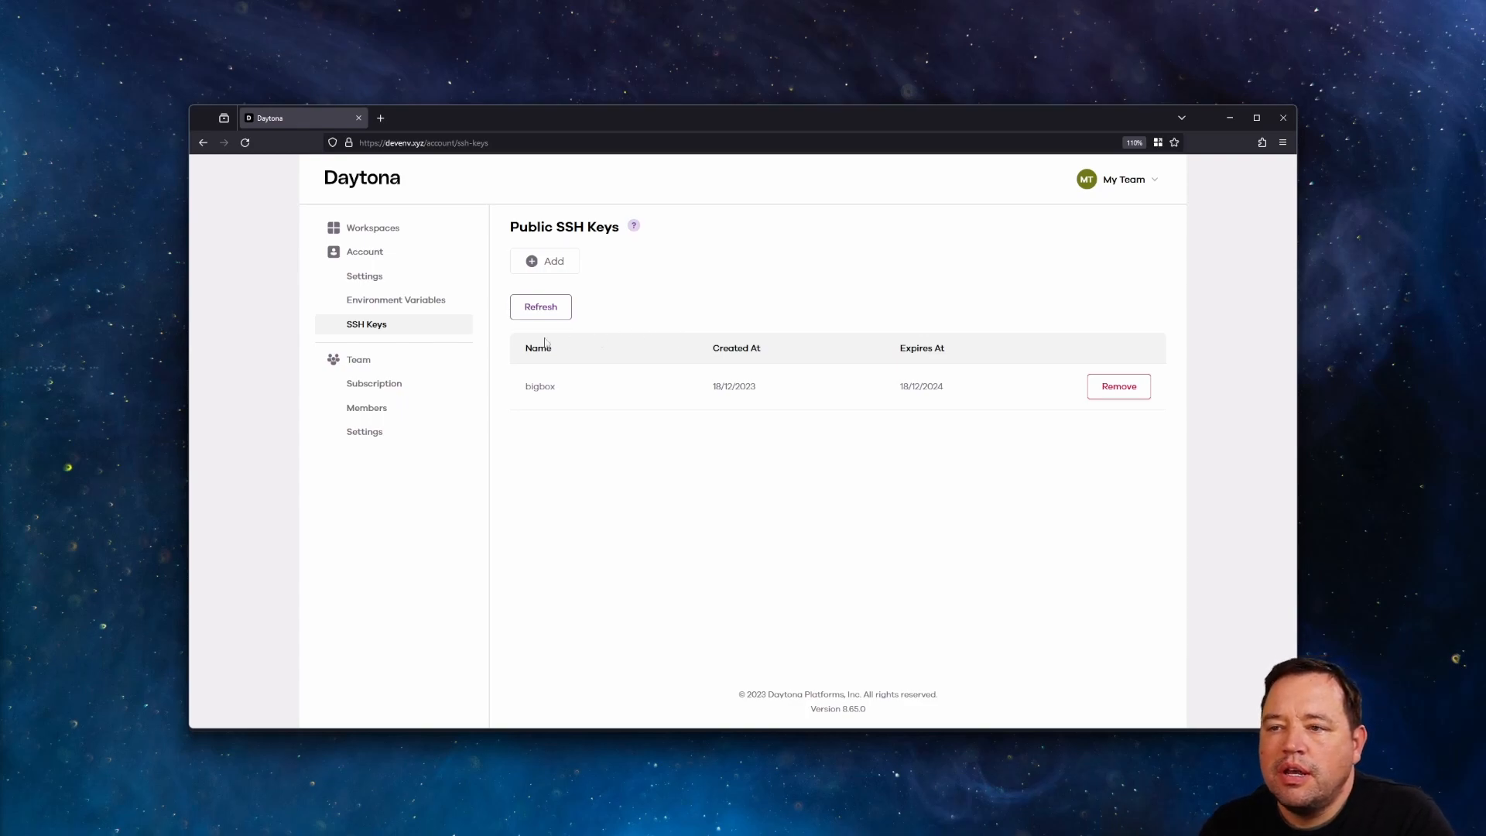
Step: Go to the account Environment Variables page, which lists no variables
click(425, 311)
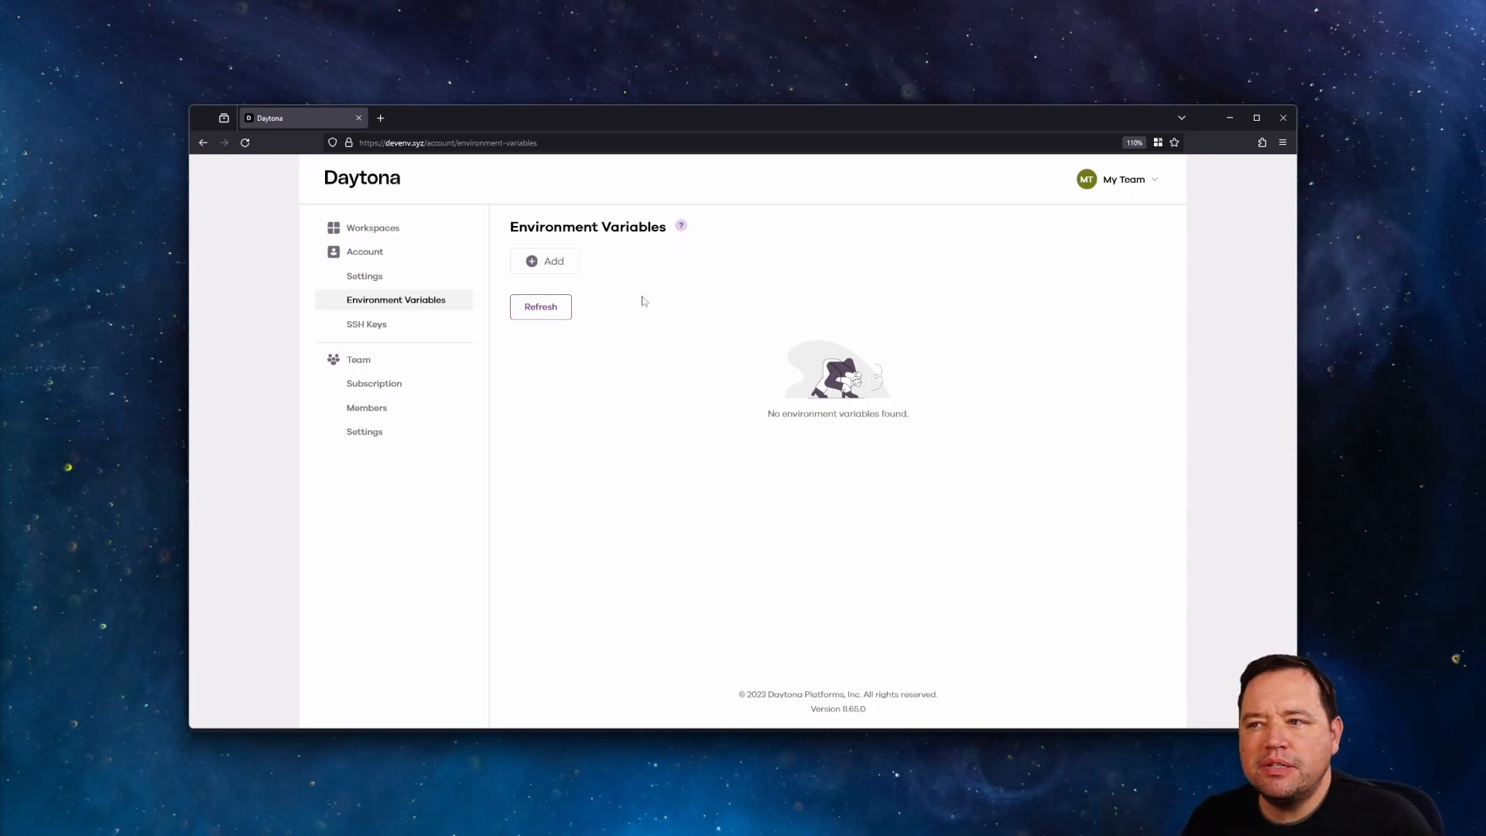
Step: Draft variable DMY_KEY with a throwaway value, discard it, and go to account Settings
click(561, 273)
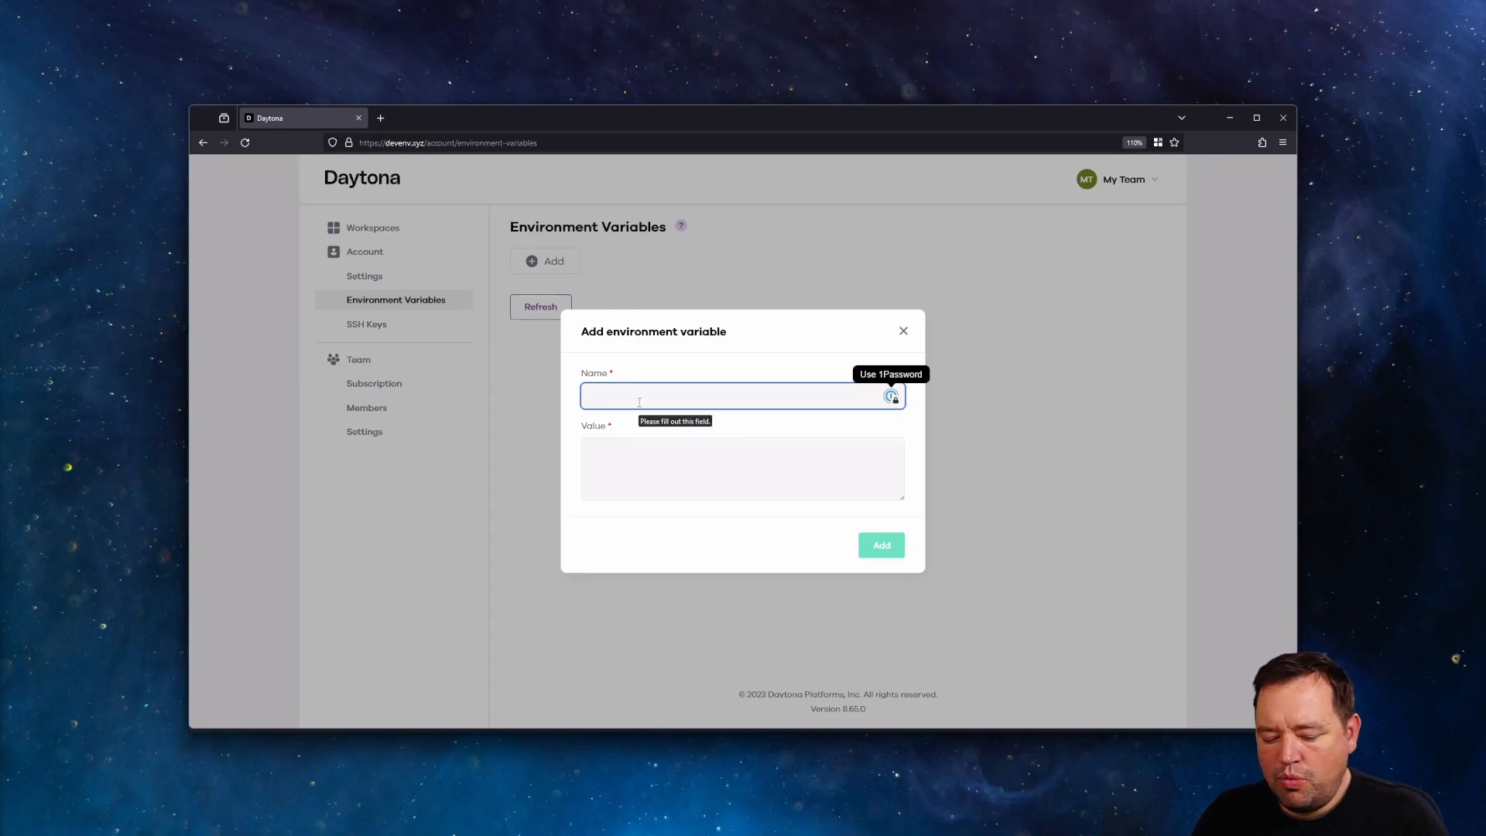
text(D)
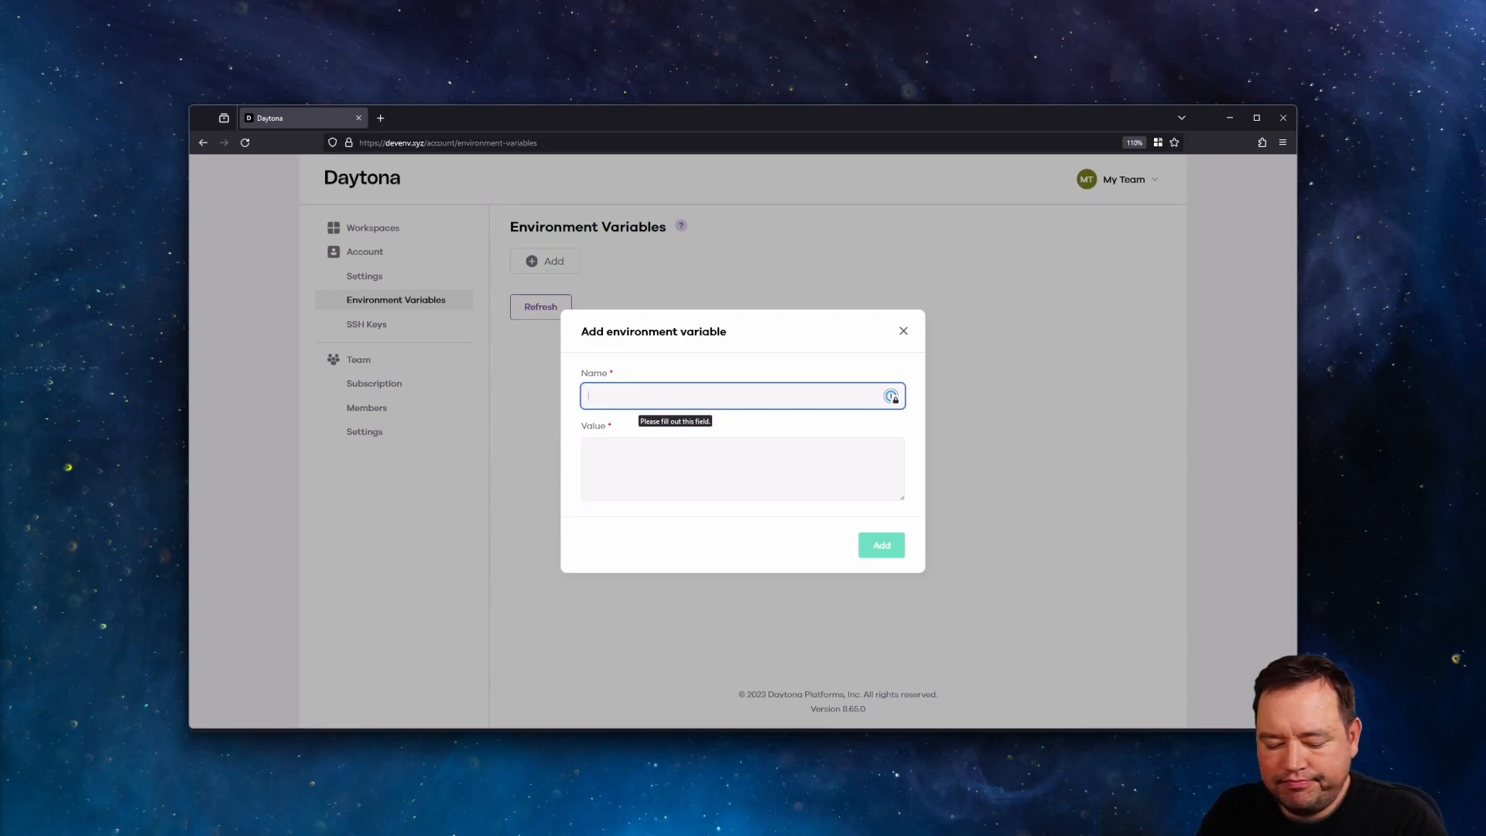
text(MY_KEY)
key(Tab)
text(asdasda)
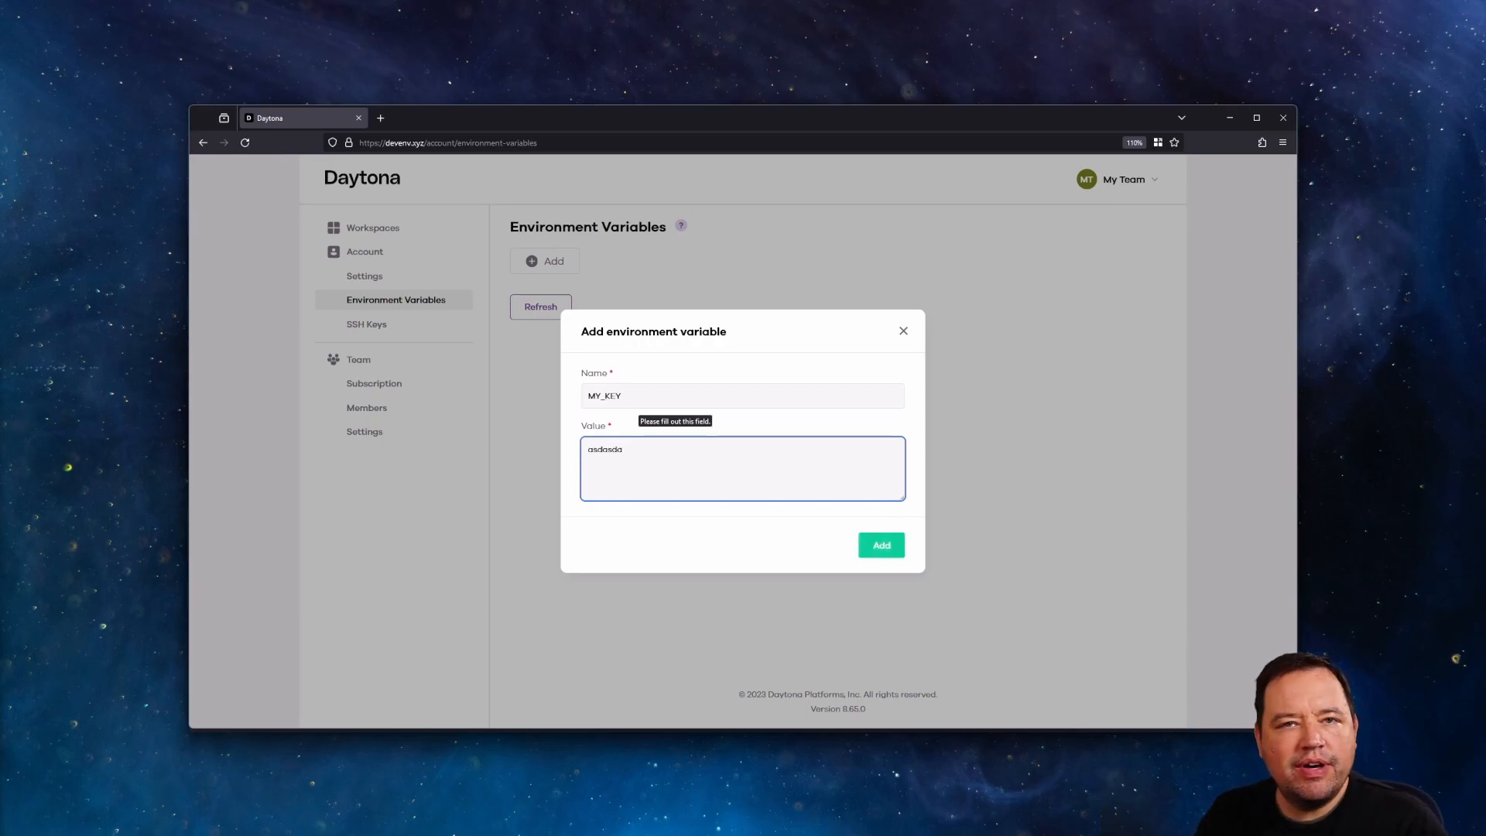
click(901, 330)
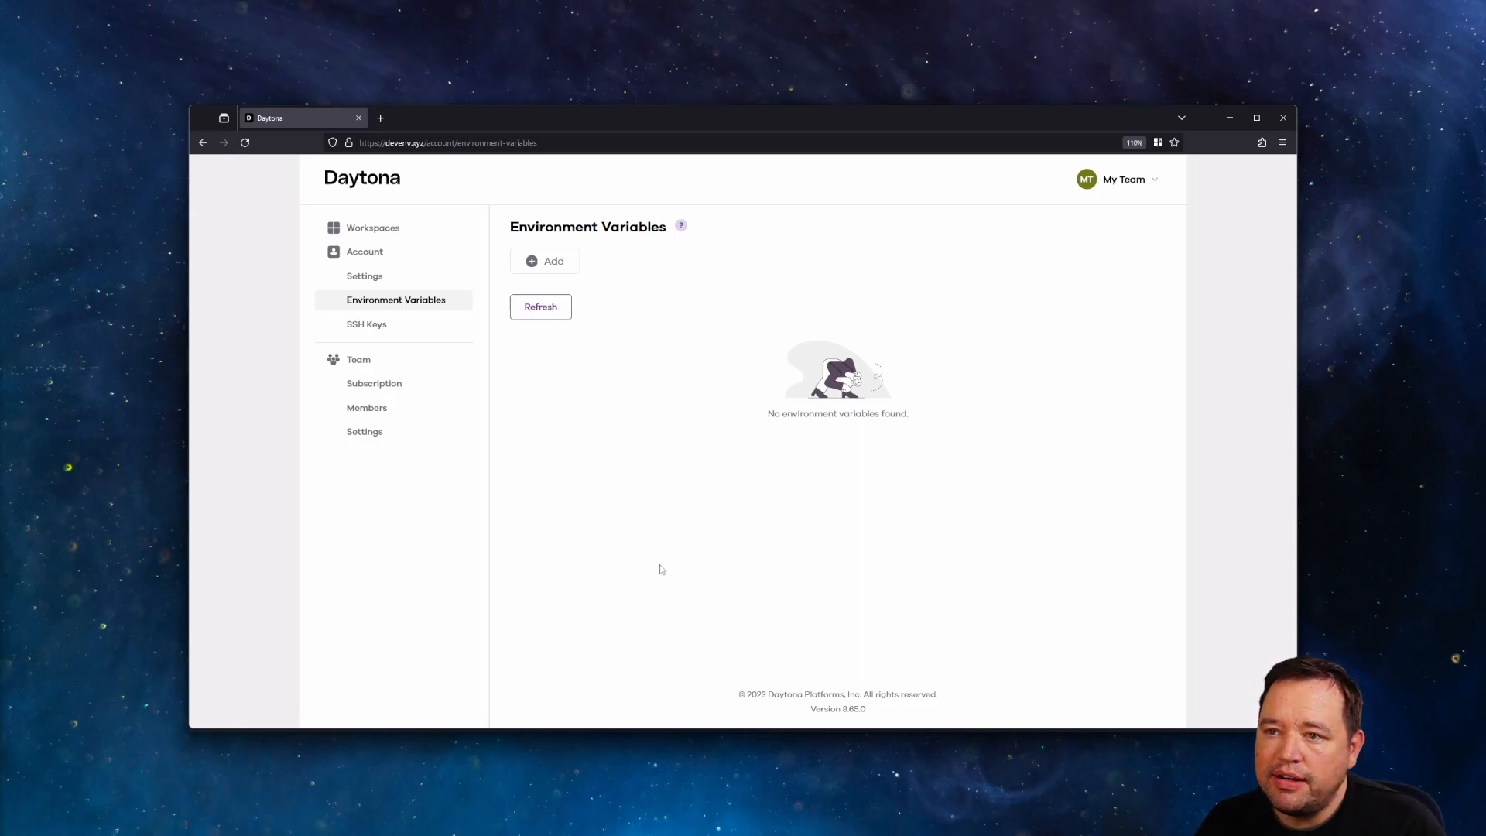
click(408, 278)
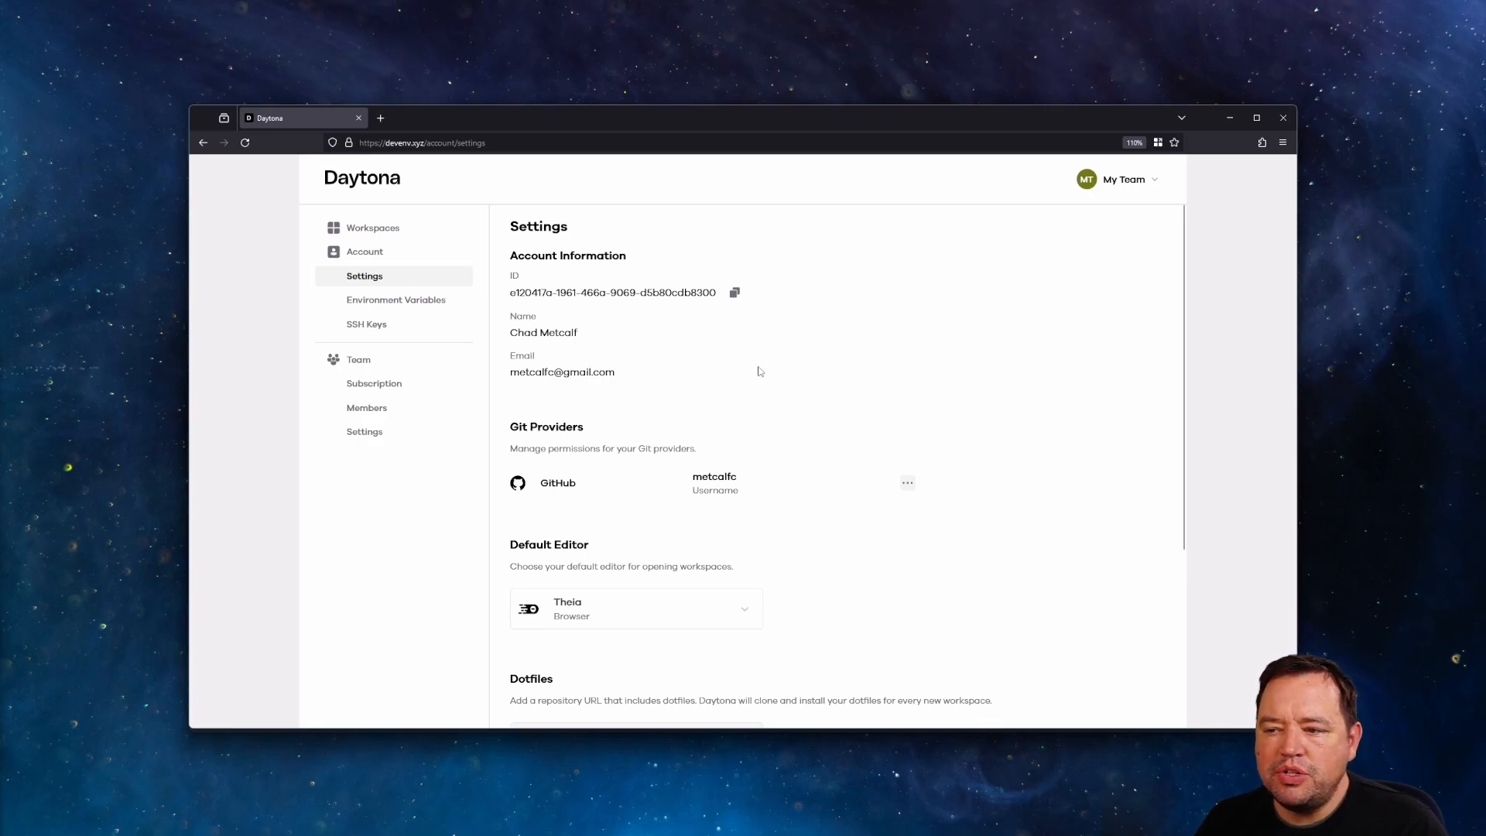
scroll(758, 372, down, 2)
click(727, 492)
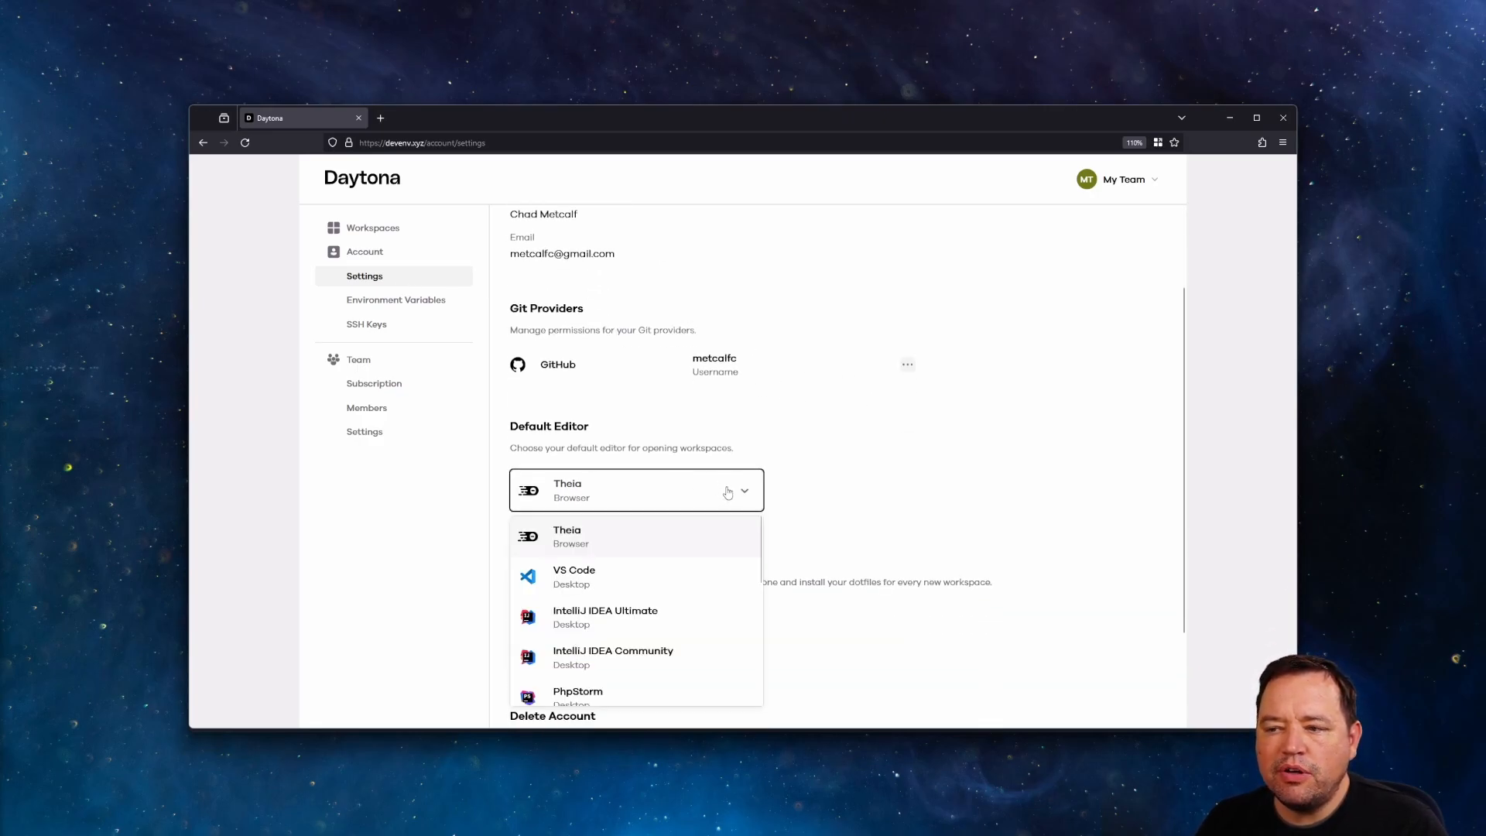
click(896, 467)
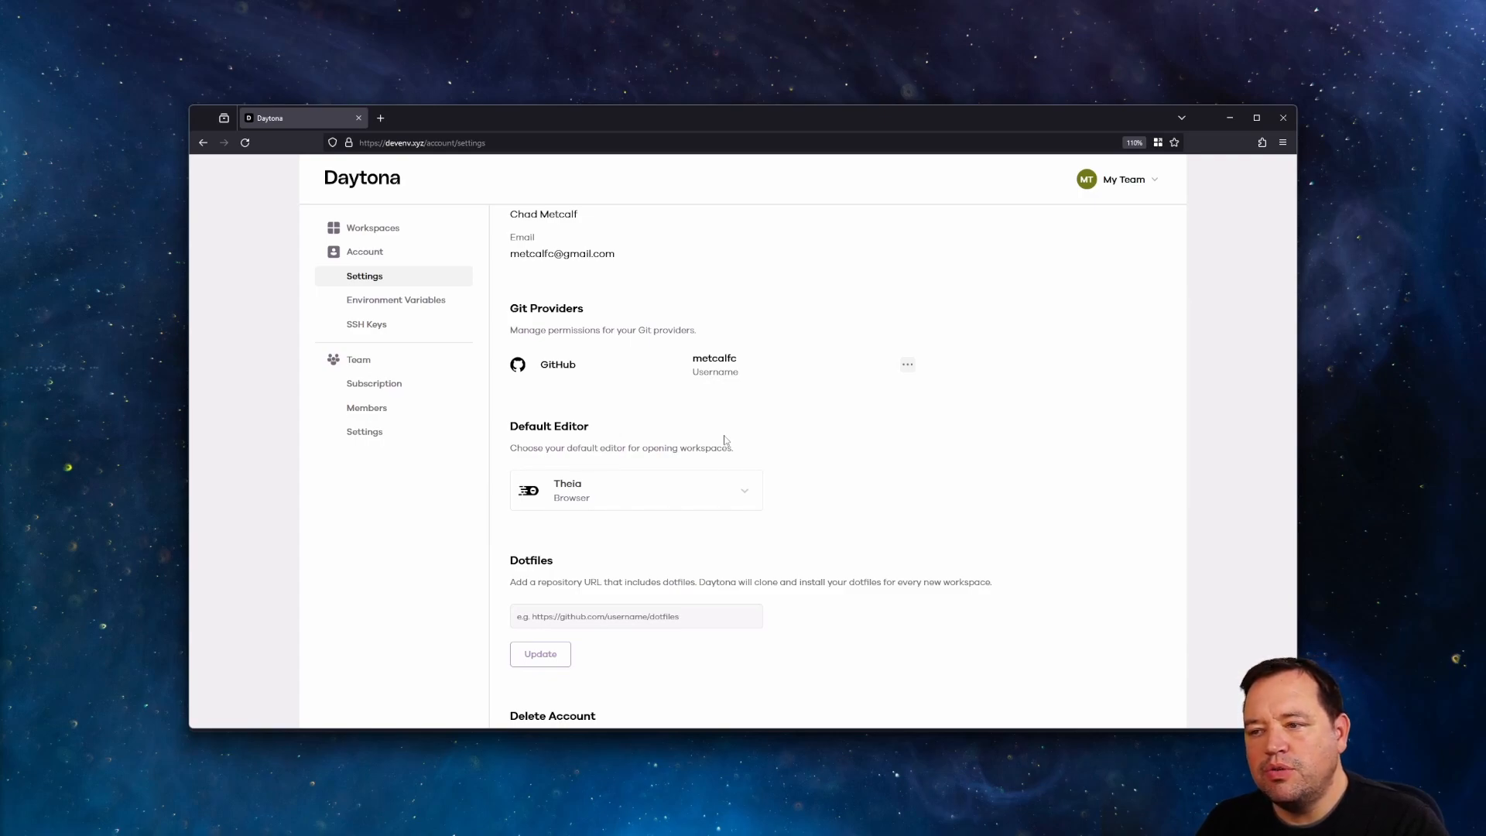
click(703, 500)
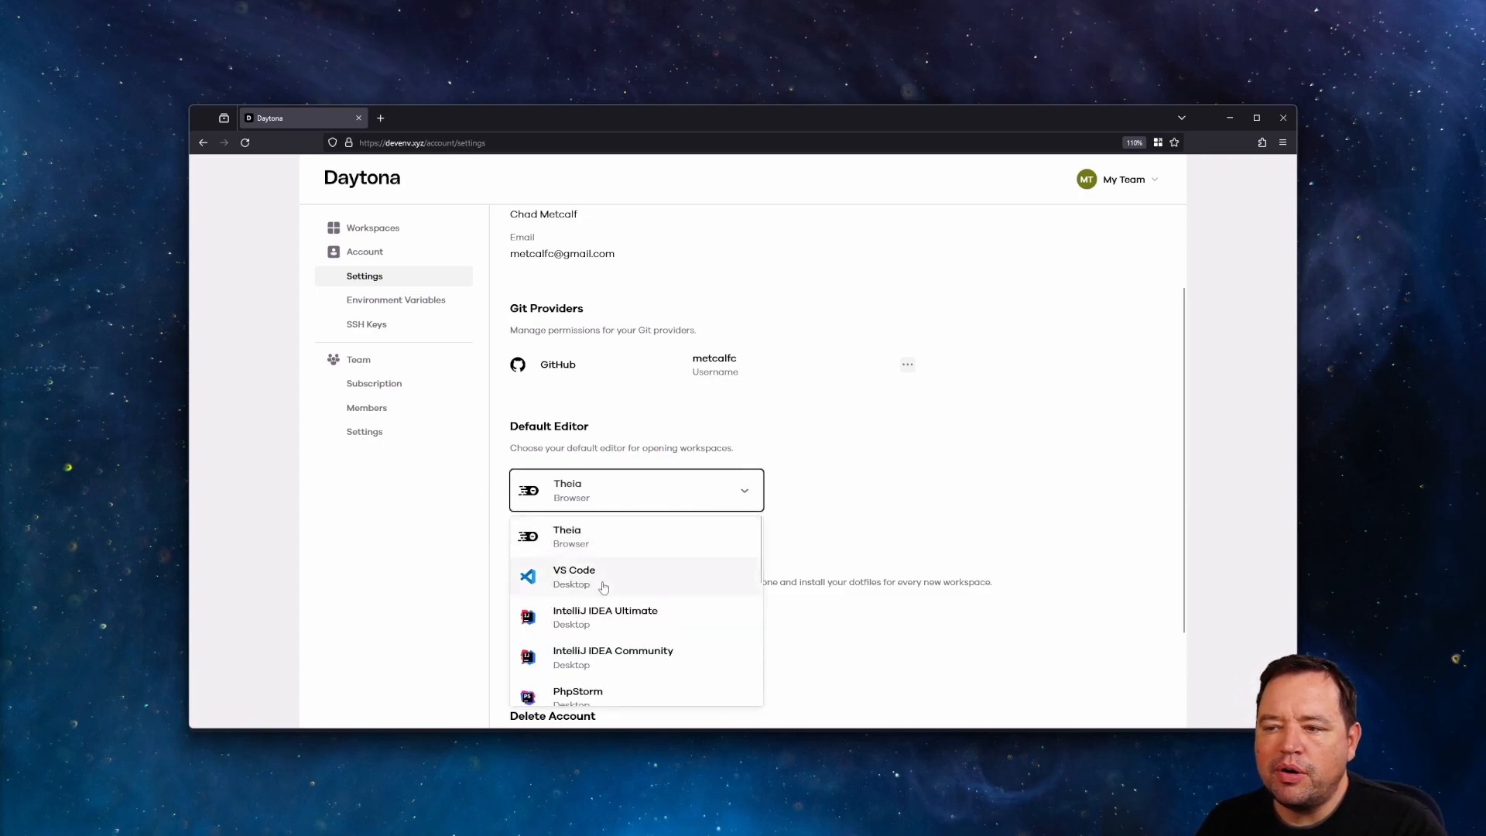
click(859, 516)
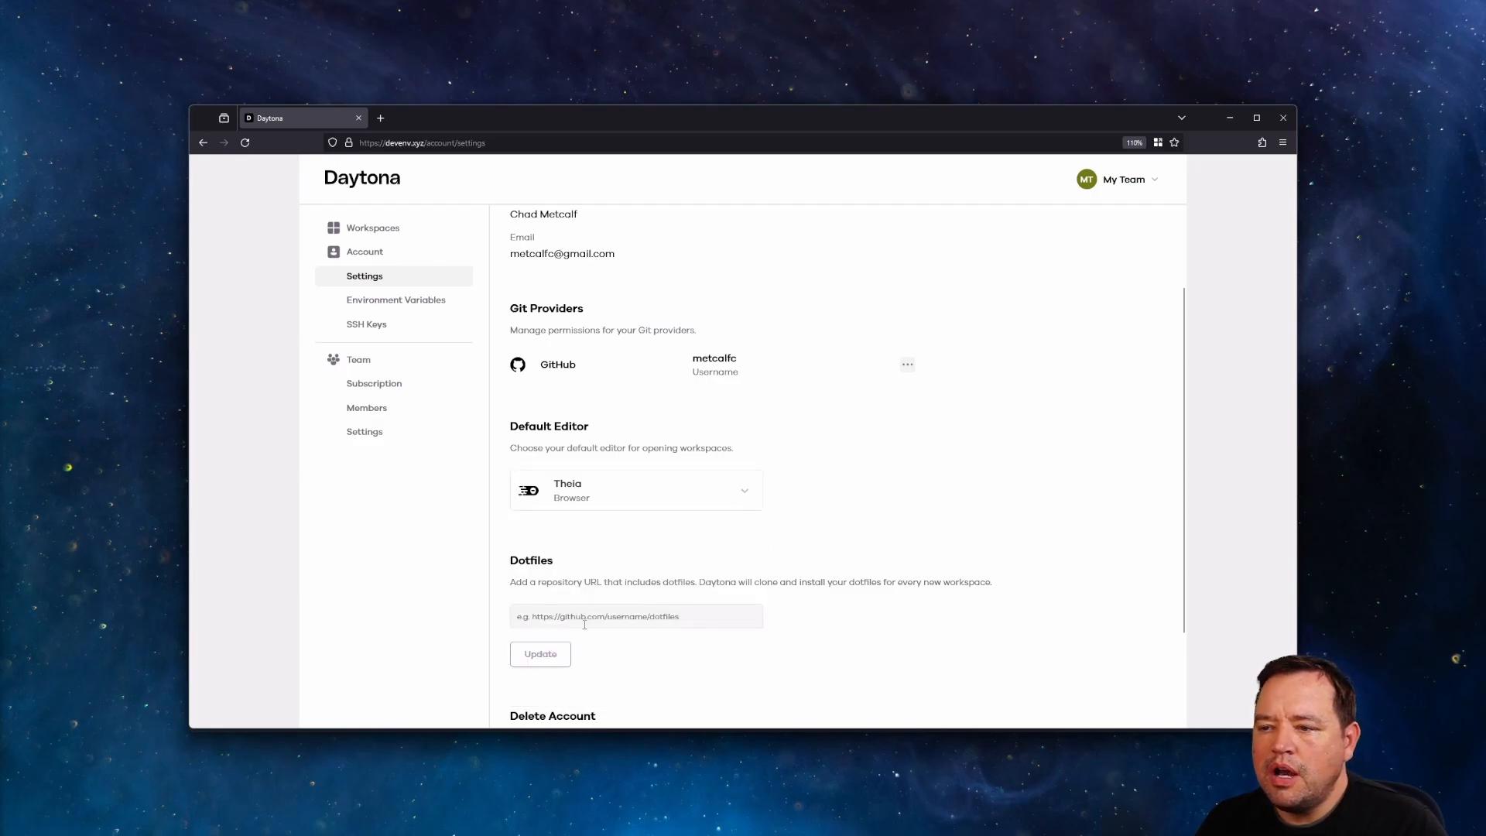
scroll(631, 646, down, 1)
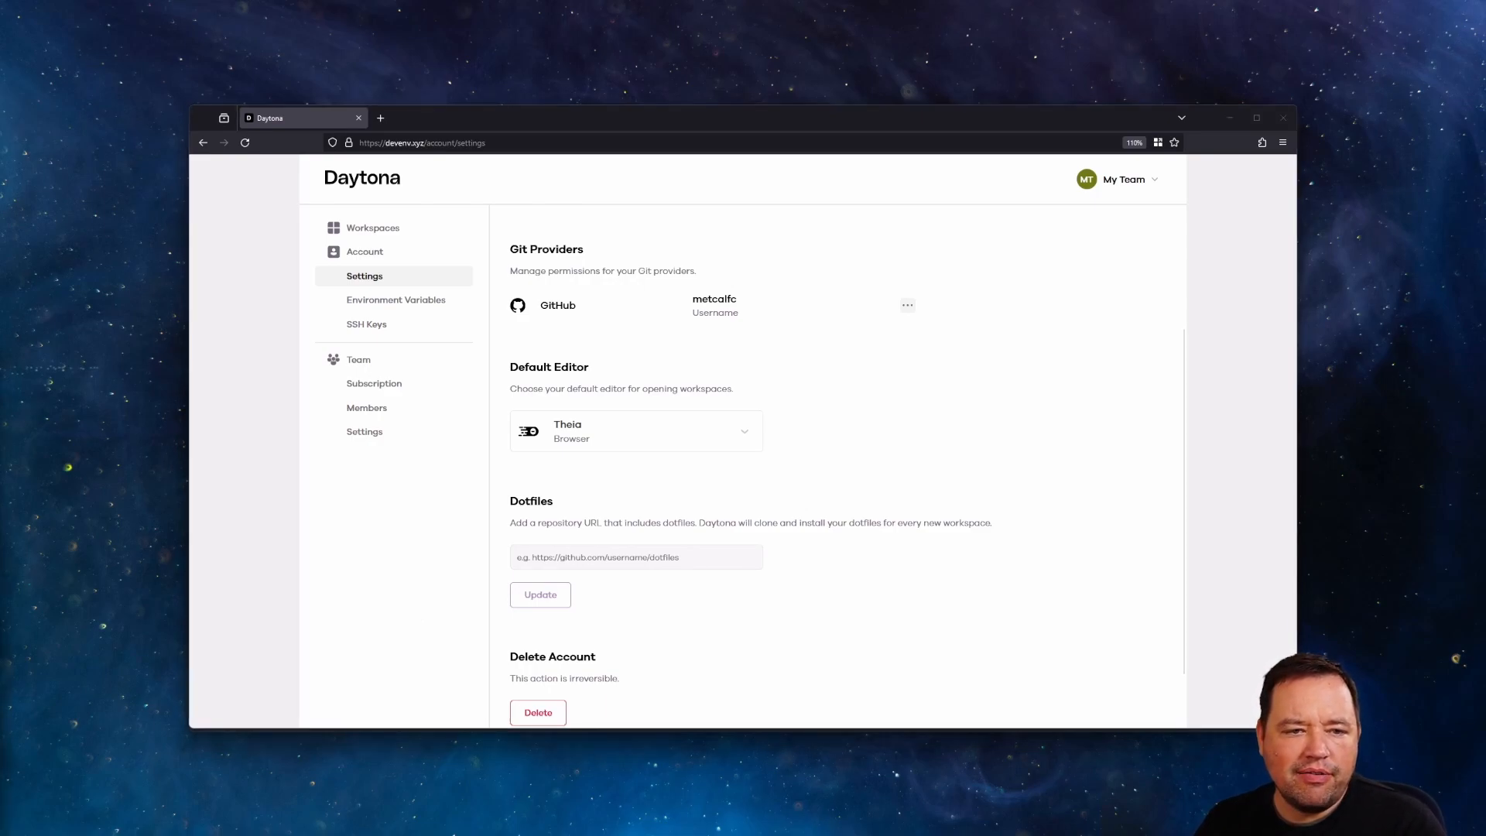
Step: Paste a GitHub repository URL into the Dotfiles field and update it
click(527, 558)
text(https://github.com/metcalfc/dotcloud)
click(540, 595)
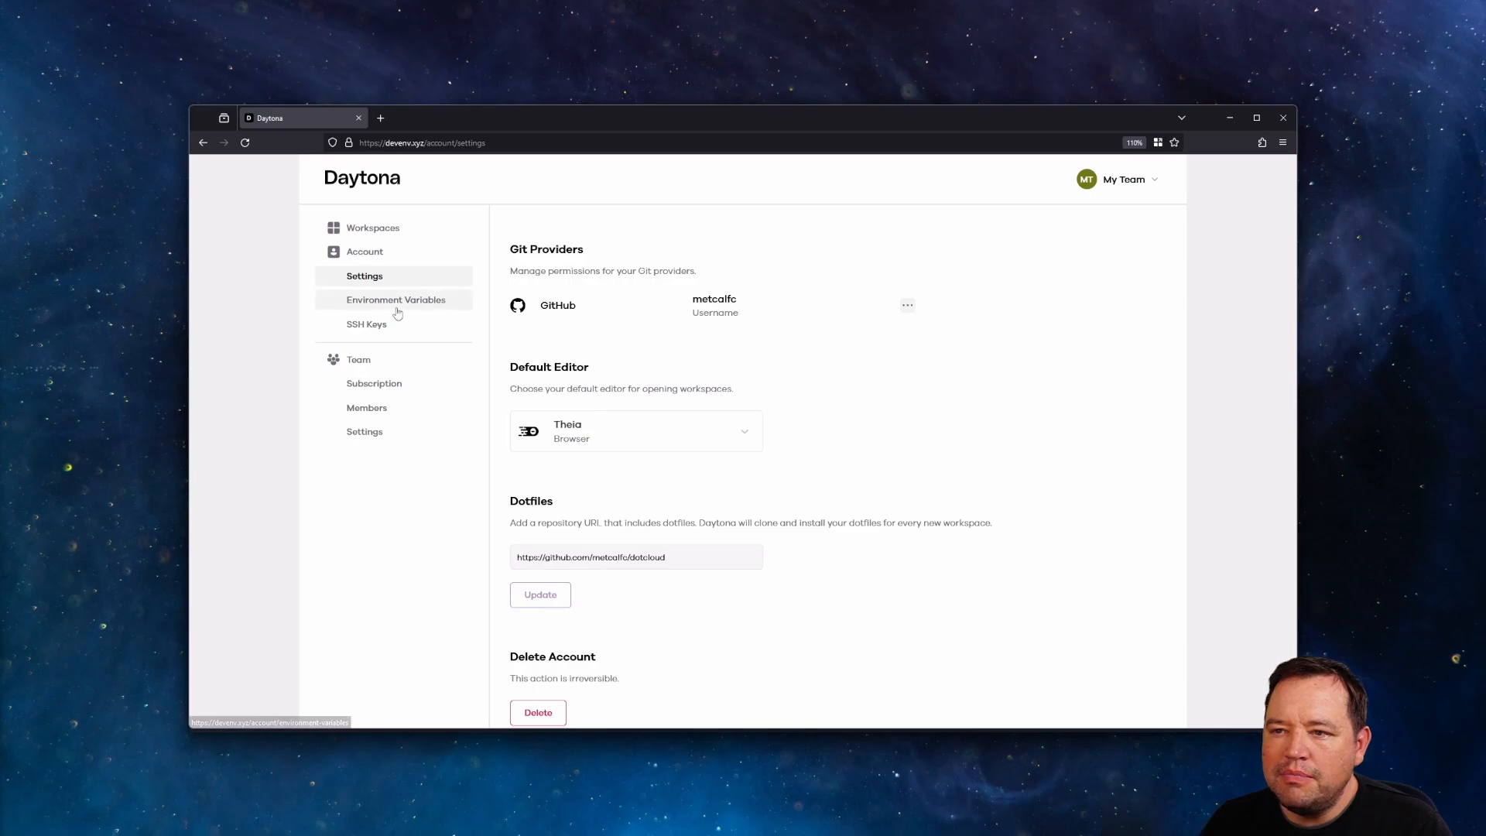
click(377, 236)
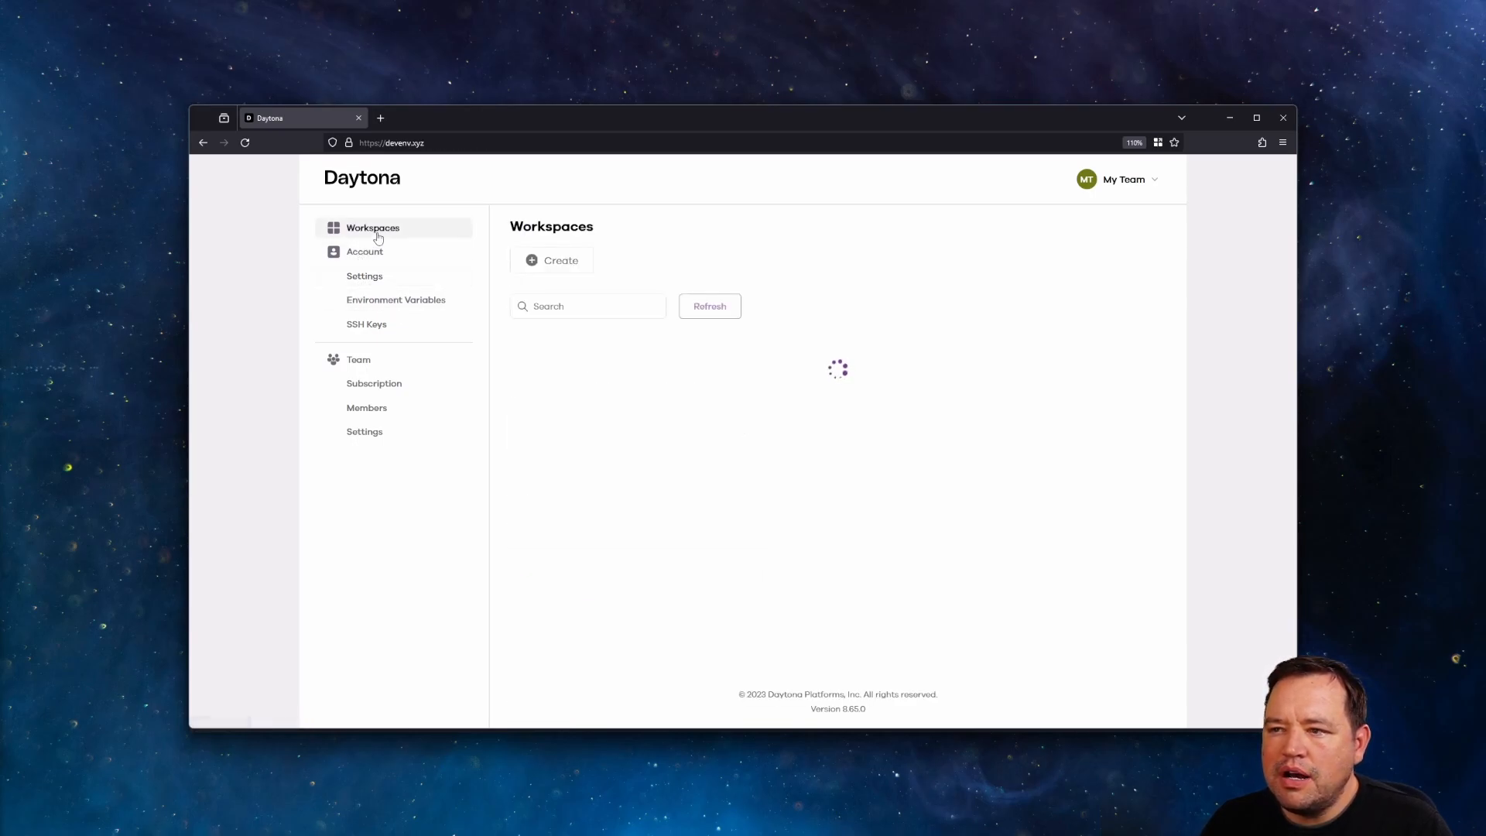